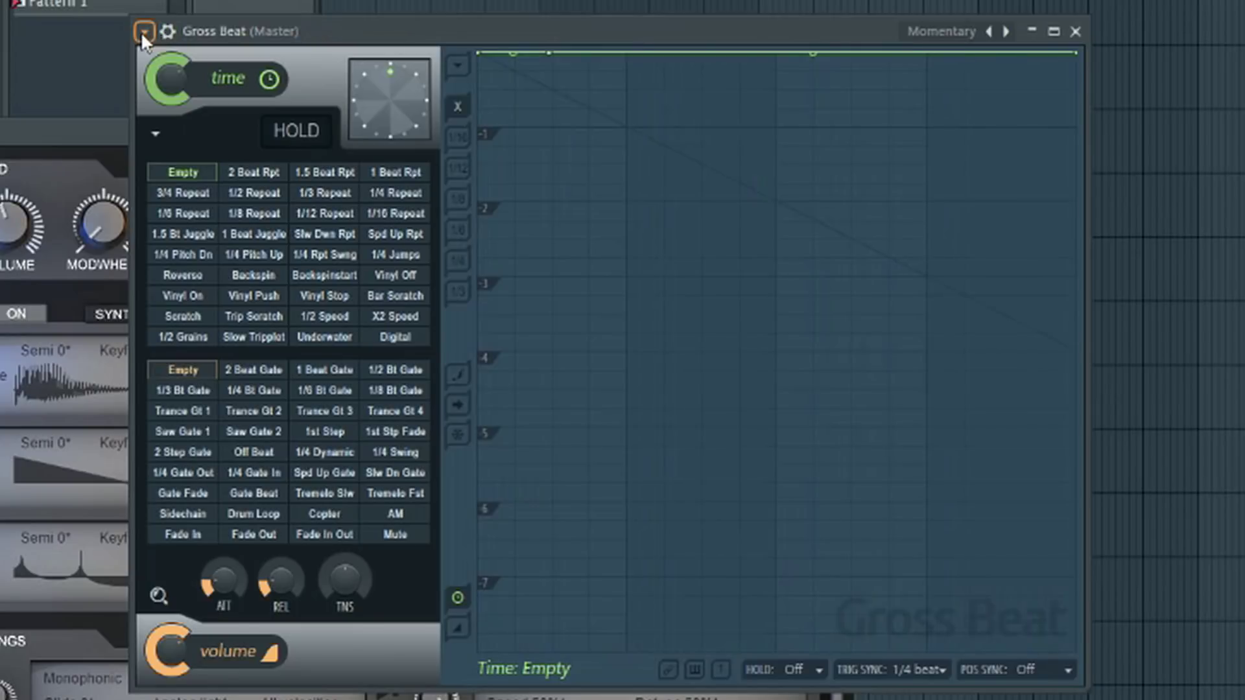
- Load the Default preset in Gross Beat so that its time and volume slots are empty
left_click(144, 30)
mouse_move(329, 97)
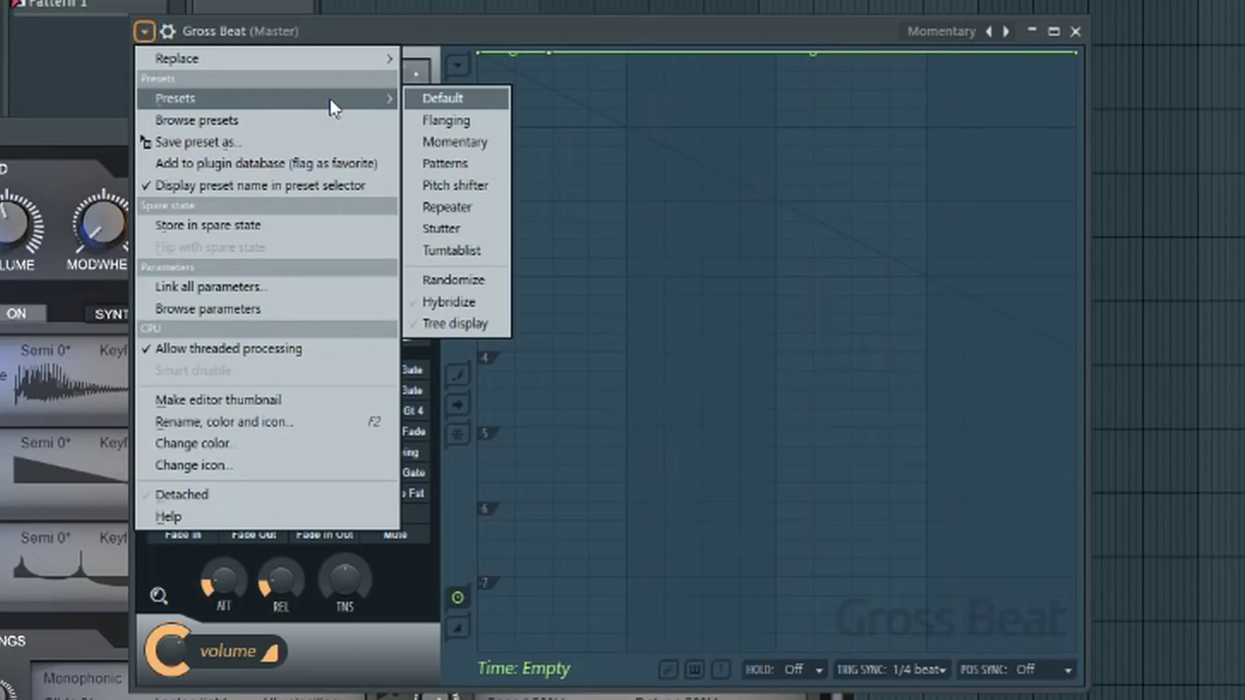
left_click(427, 98)
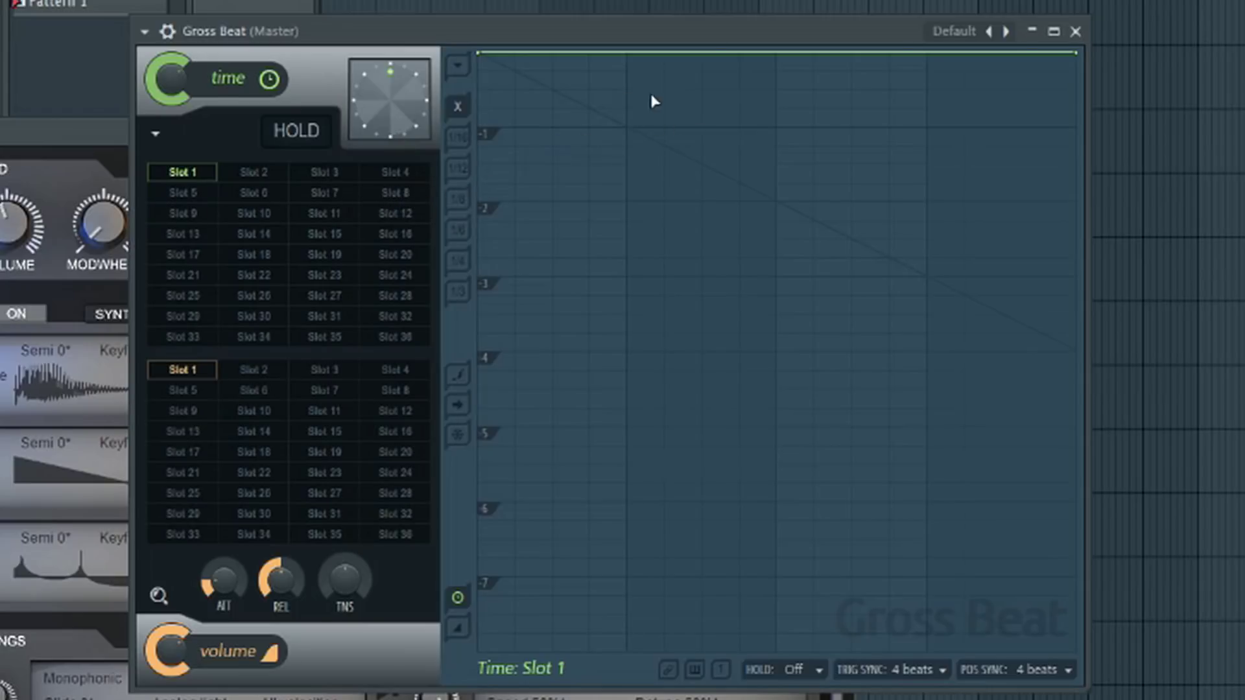
- Set the time envelope's grid snap to 1/4 for placing points
left_click(458, 65)
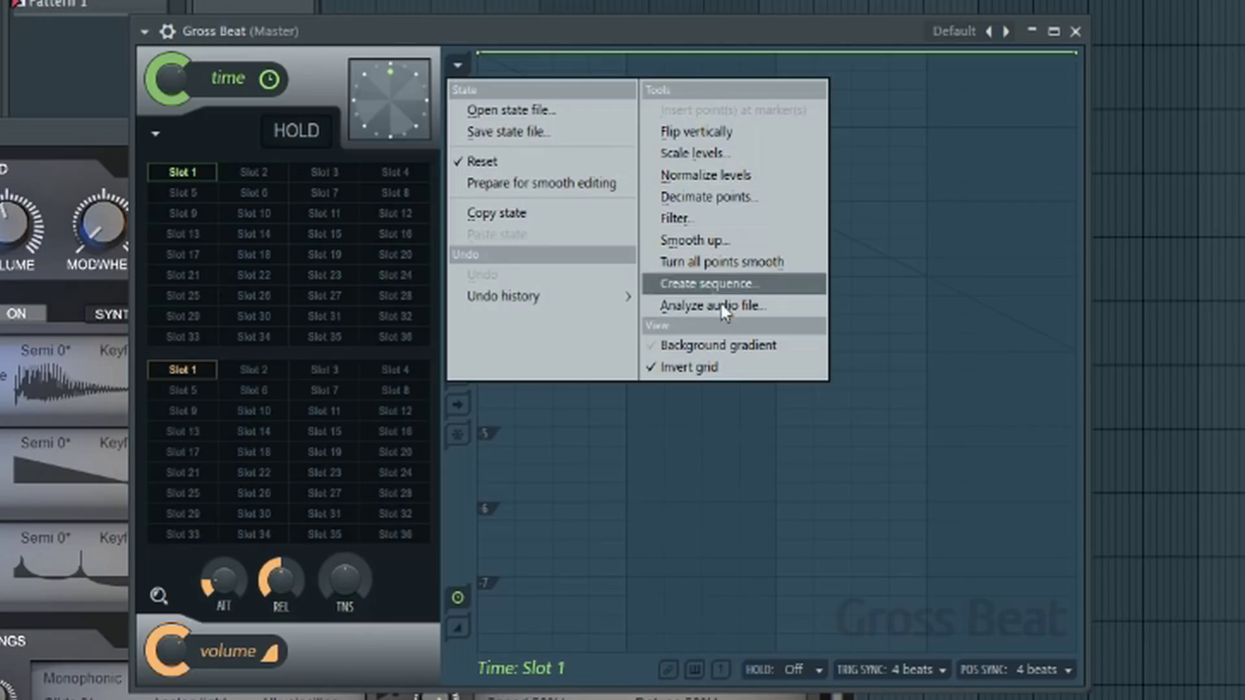
left_click(713, 343)
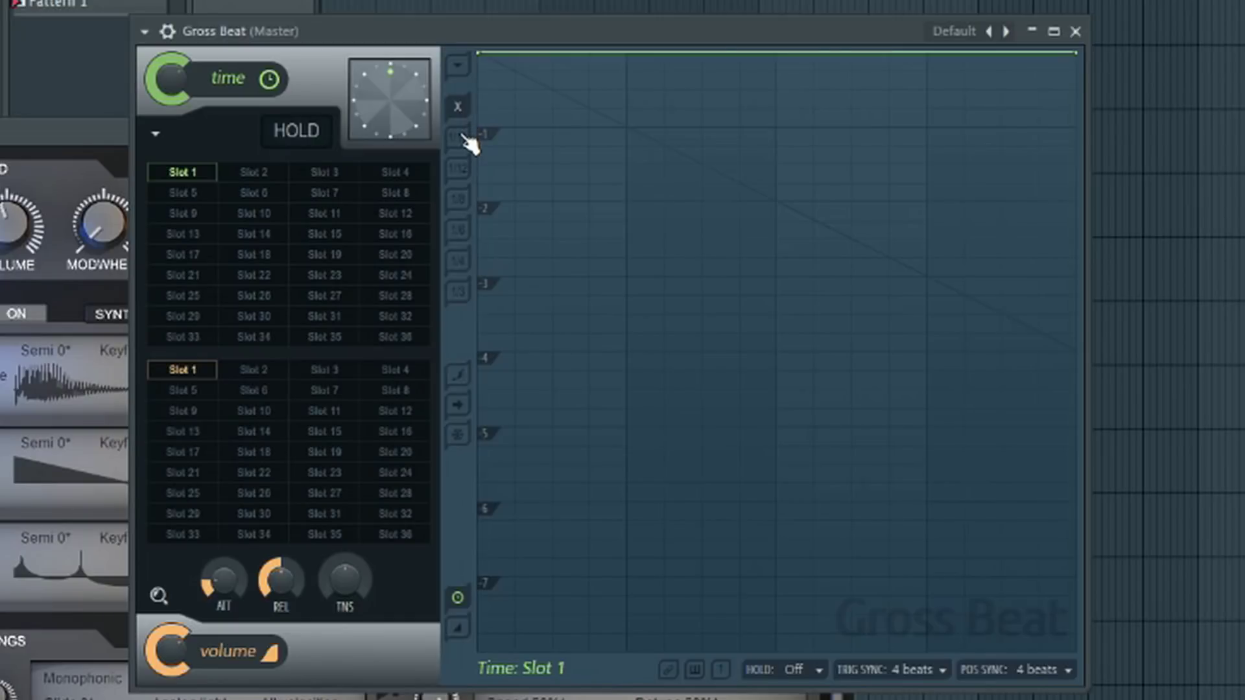
left_click(461, 263)
- Try Single curve 3 on the envelope's end point by lowering it to the -4 line, and restore the flat line in Hold mode
right_click(1077, 53)
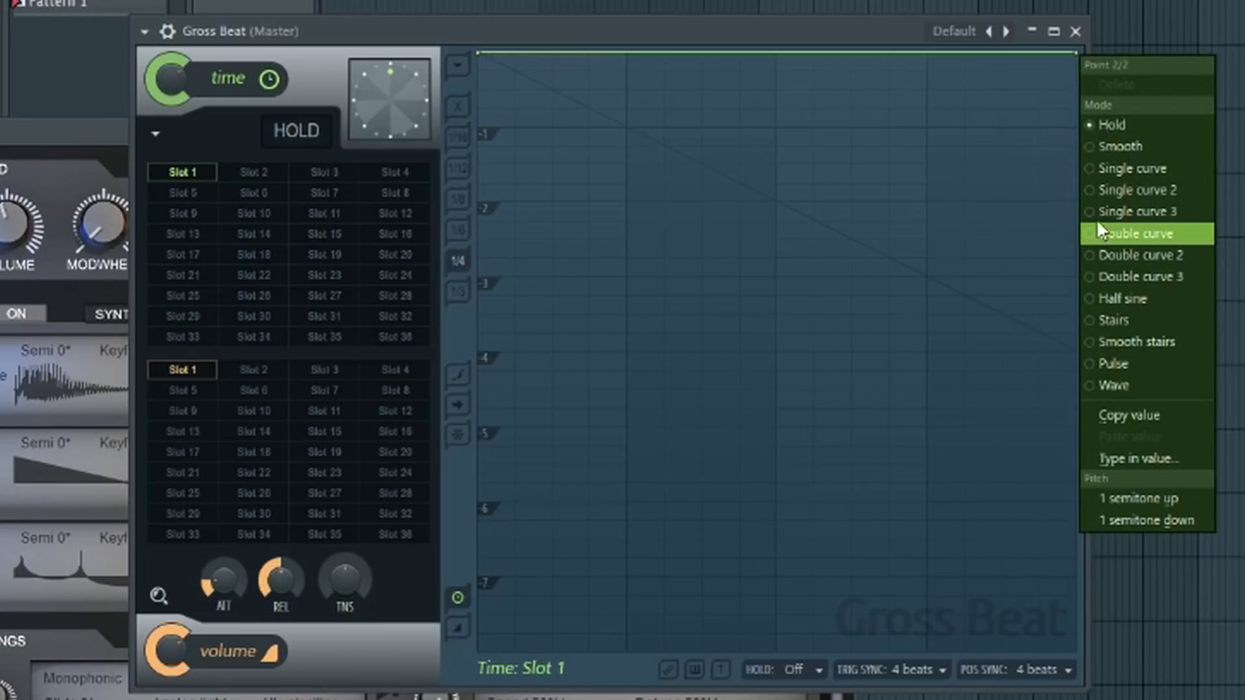
left_click(1078, 52)
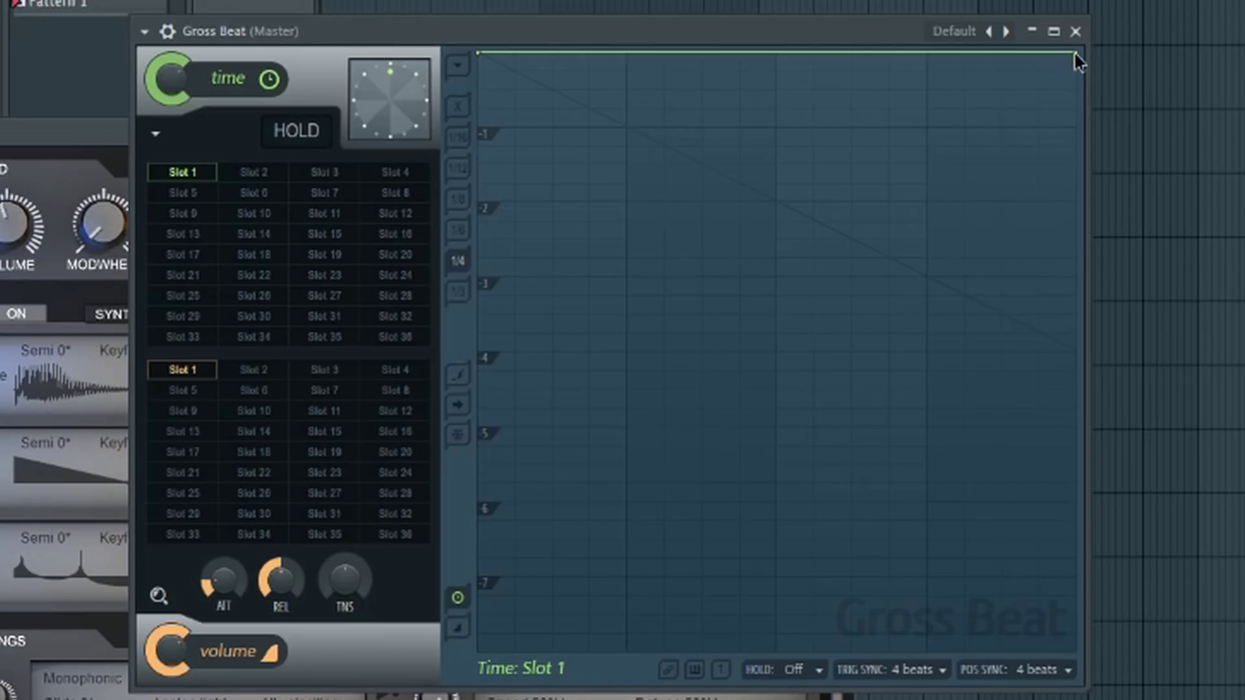
right_click(1077, 62)
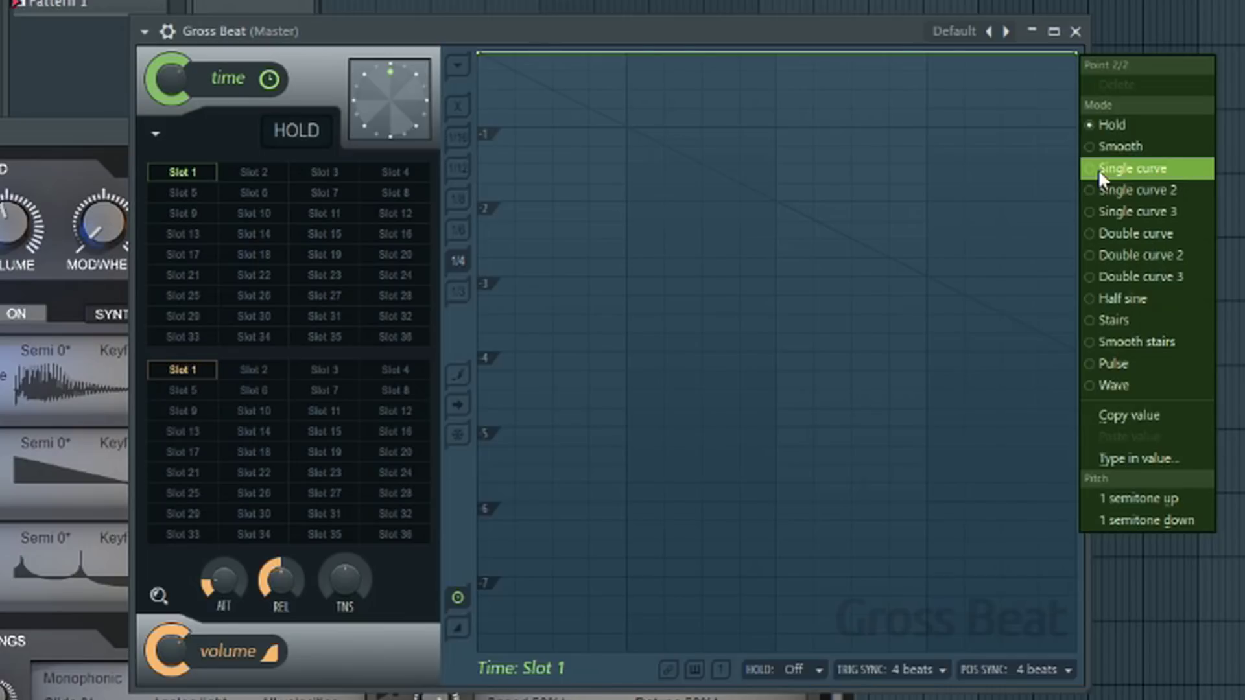
left_click(1087, 213)
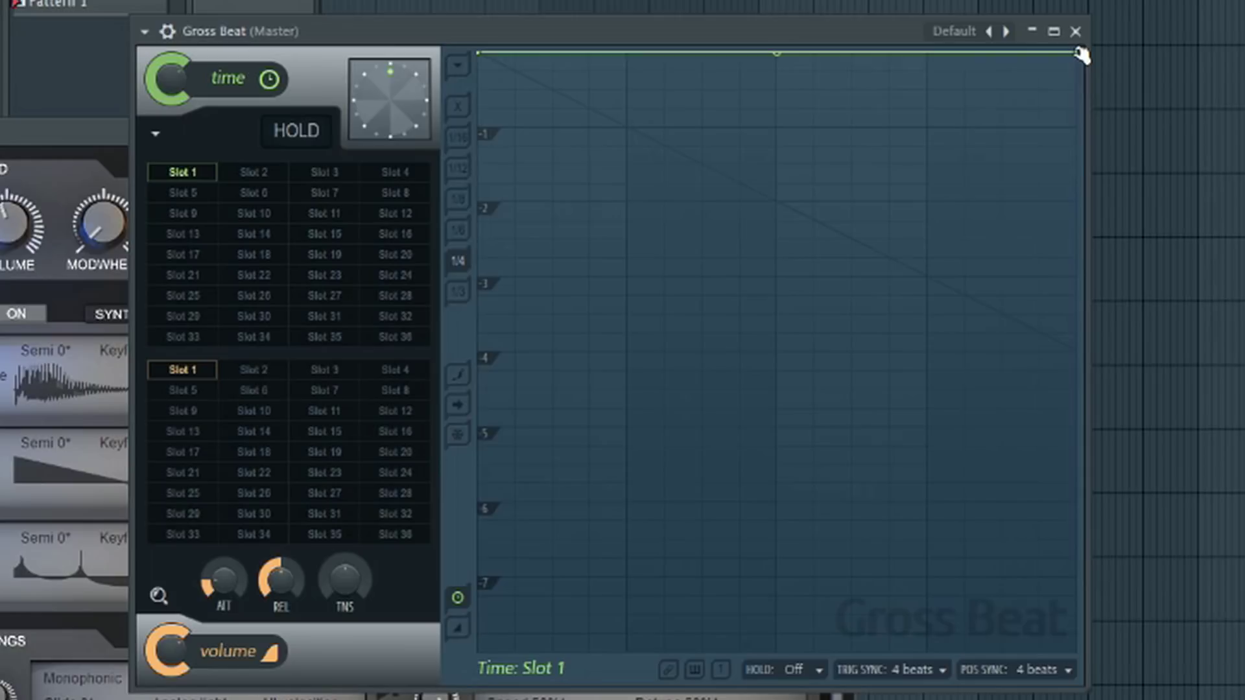
left_click_drag(1081, 55, 1081, 349)
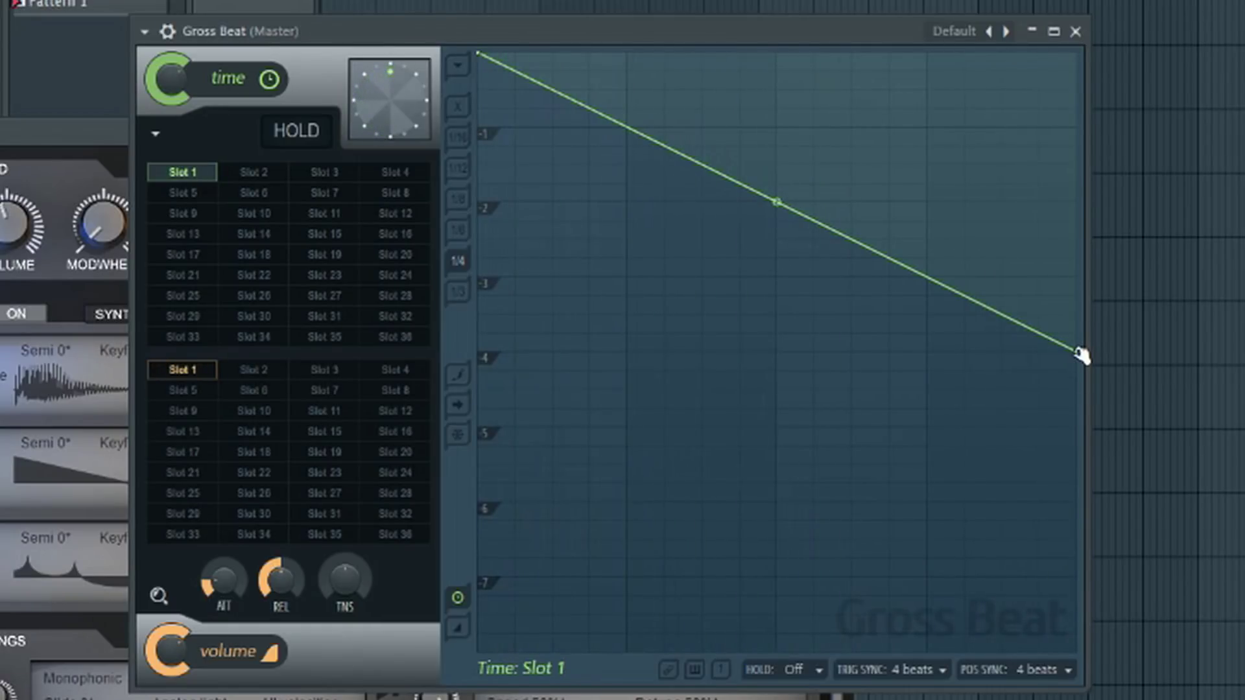
left_click_drag(1078, 350, 1084, 36)
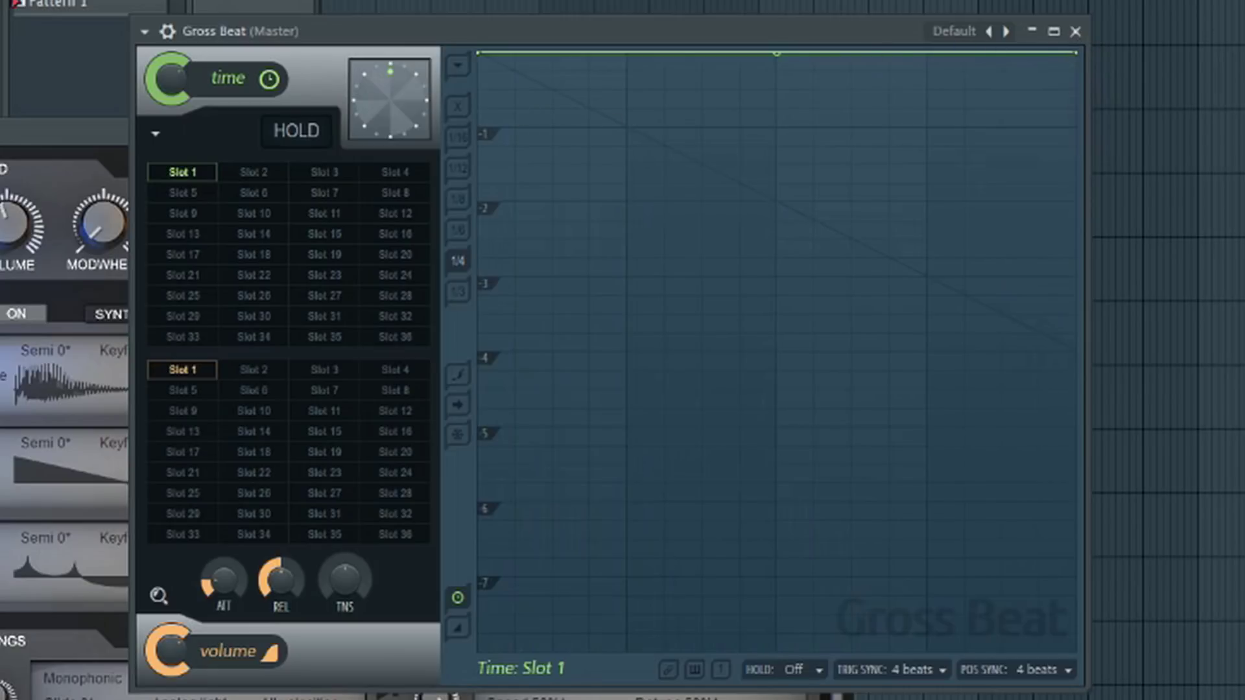
right_click(1073, 53)
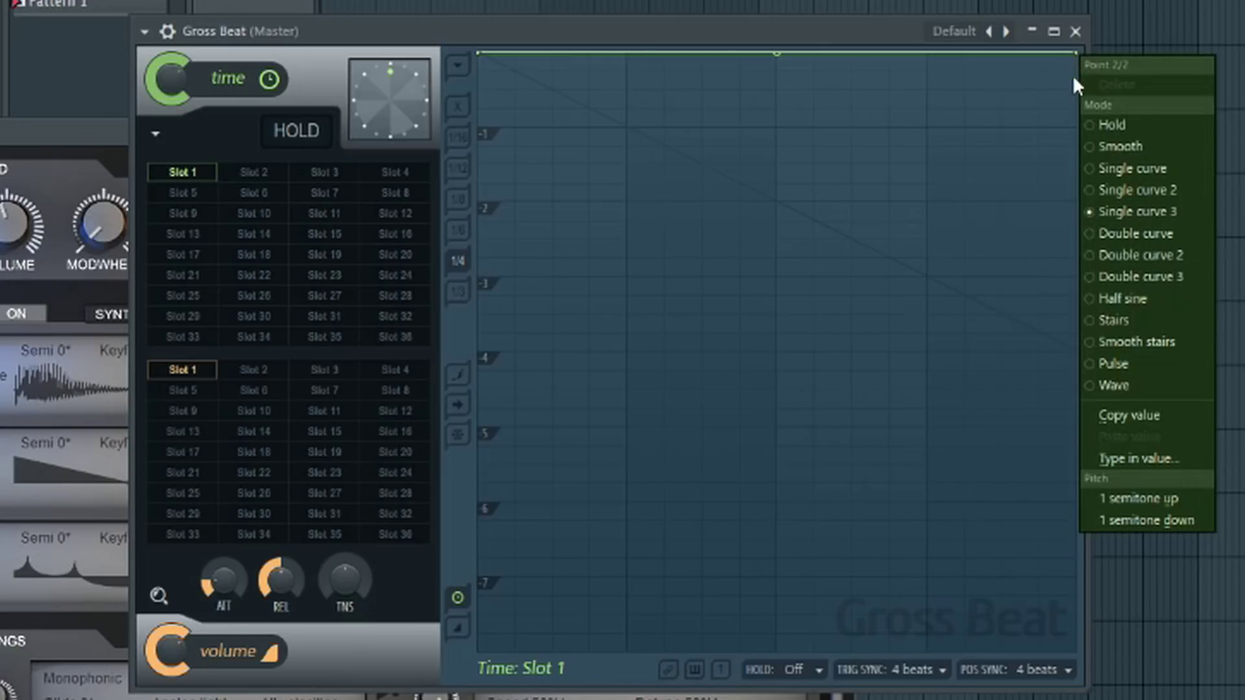
left_click(1088, 127)
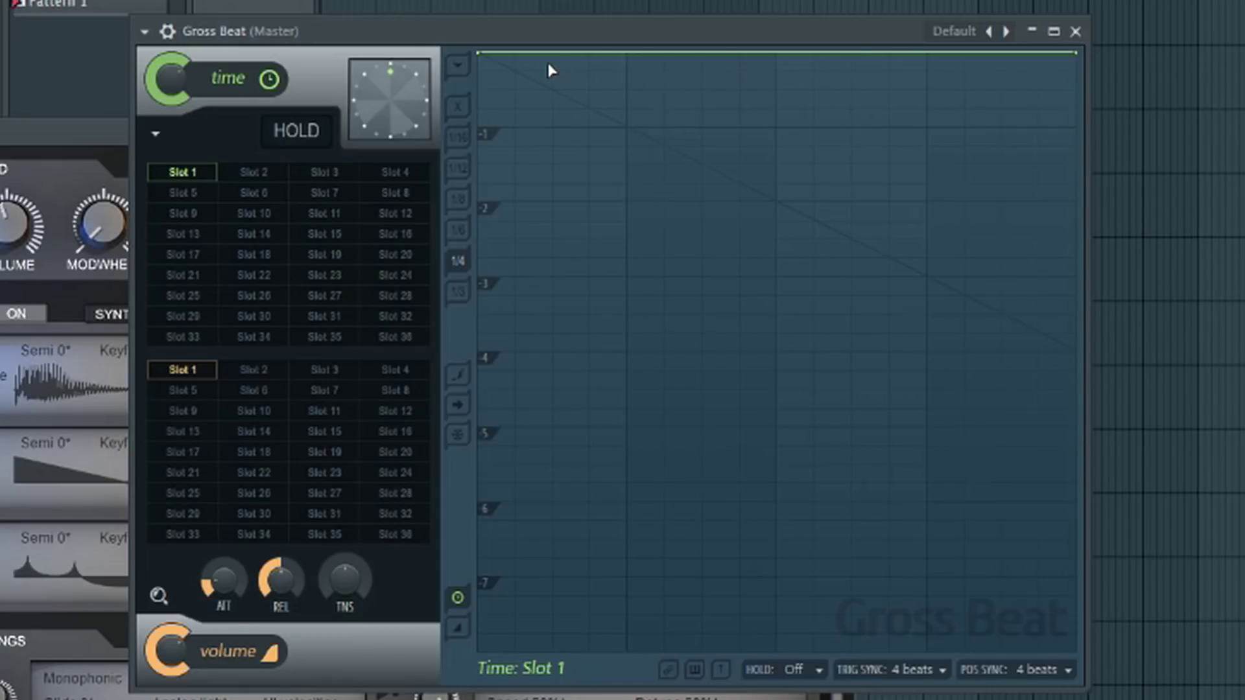
- Add a Hold point half a beat in, about three quarters of the way down to the -1 line, and play the pattern
left_click(553, 109)
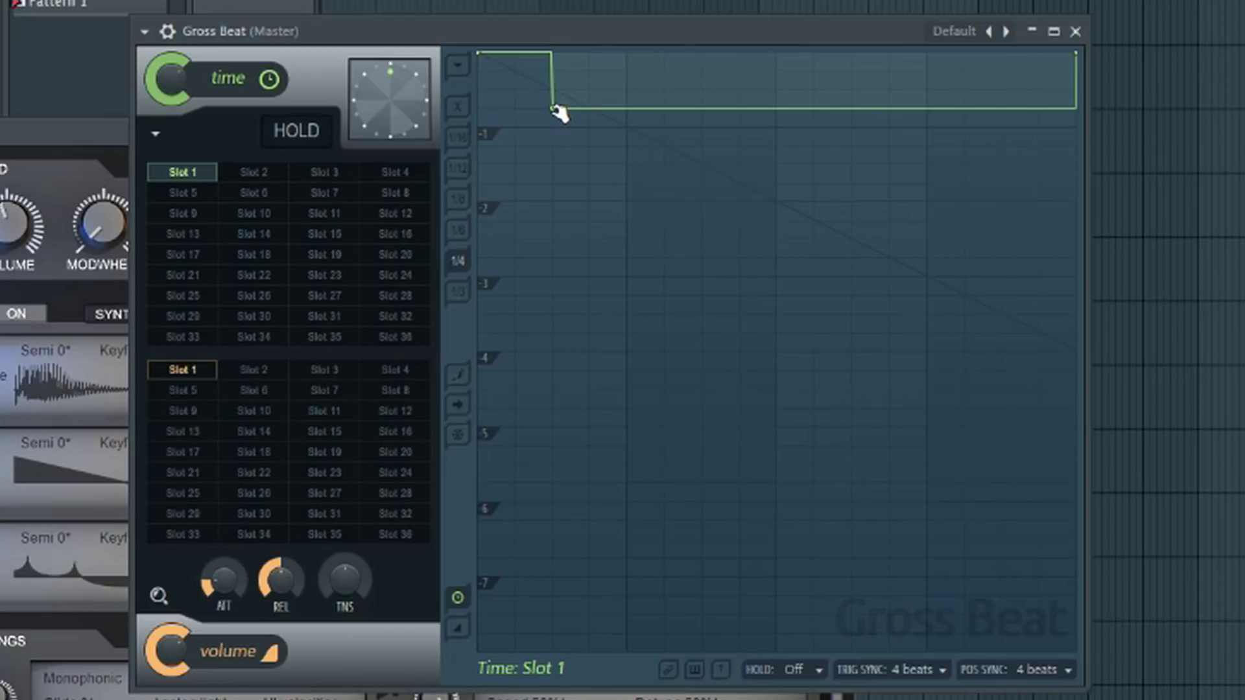
right_click(554, 109)
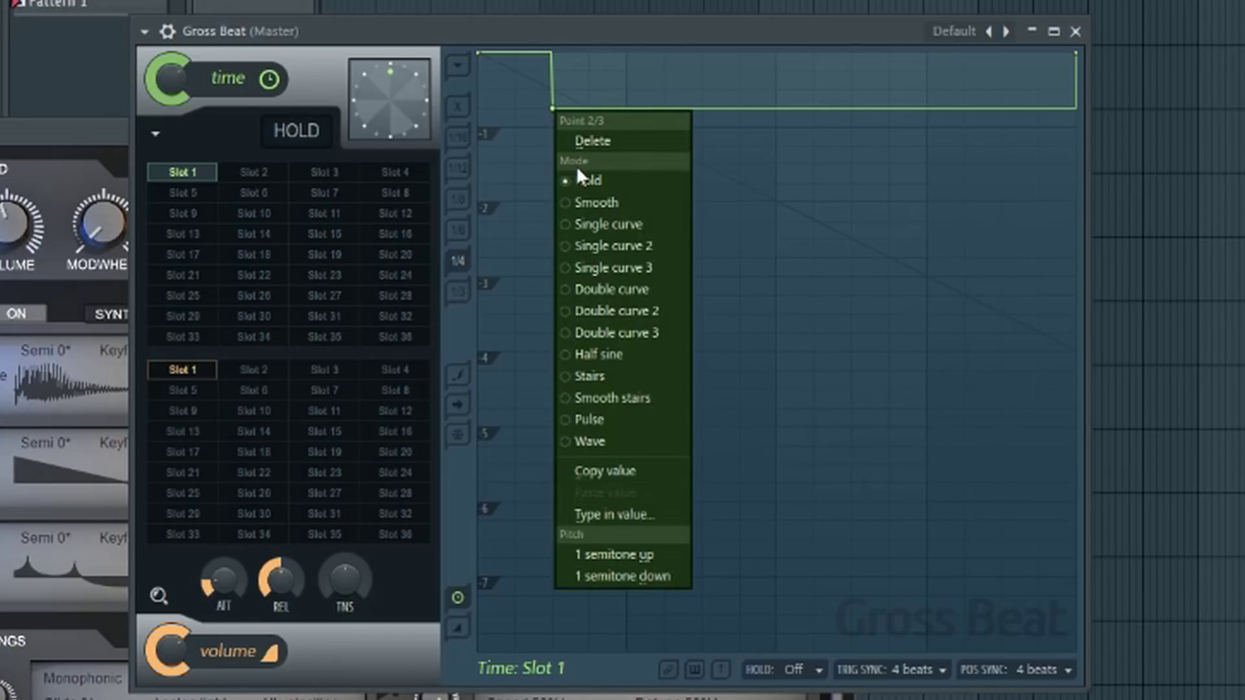
left_click(678, 35)
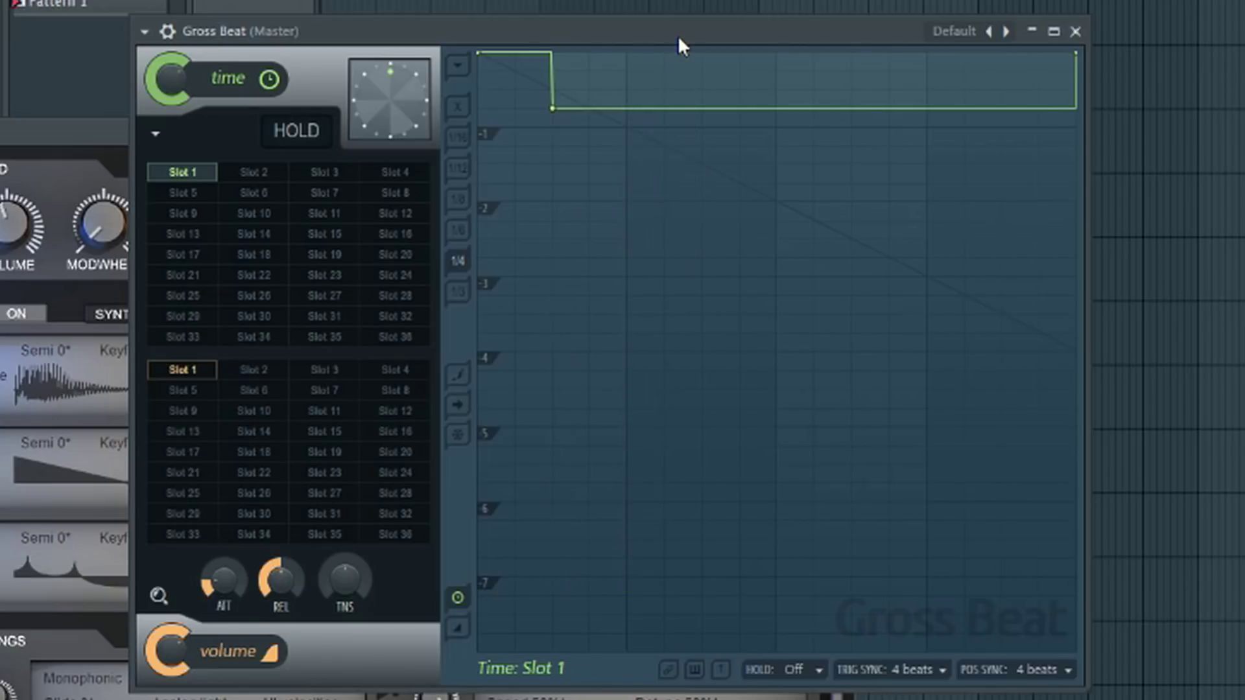
key("space")
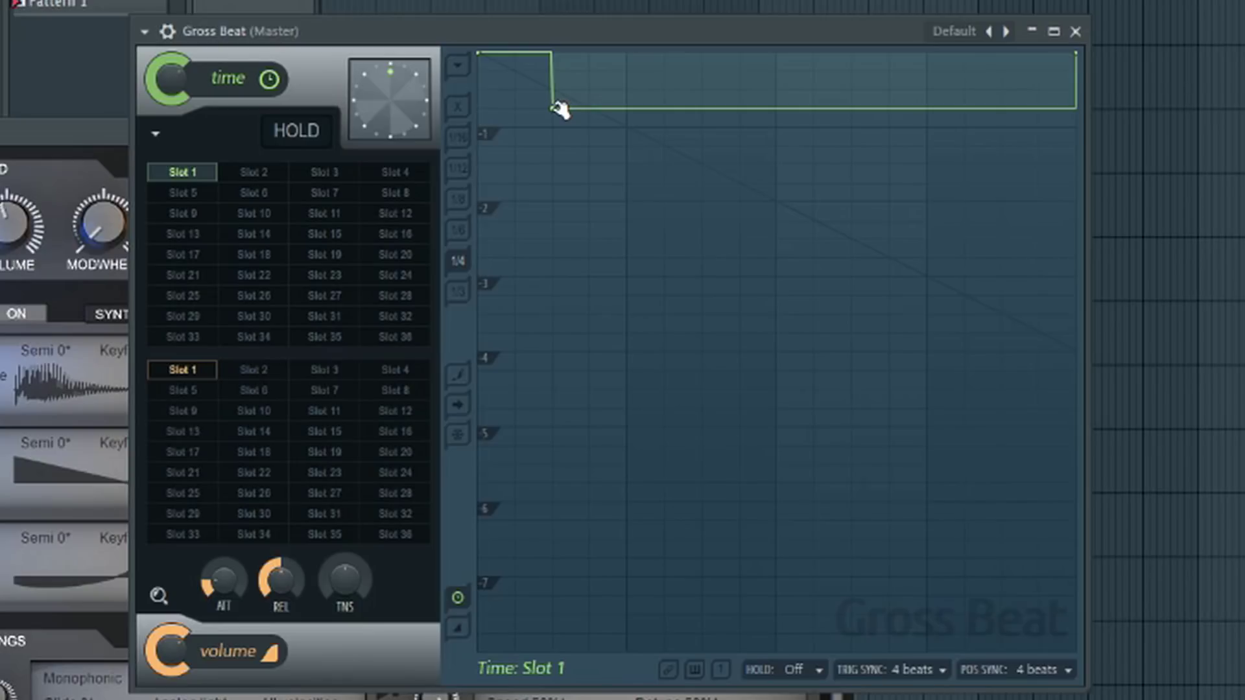
- Change the half-beat point's mode to Single curve 3 and play back the result
right_click(553, 108)
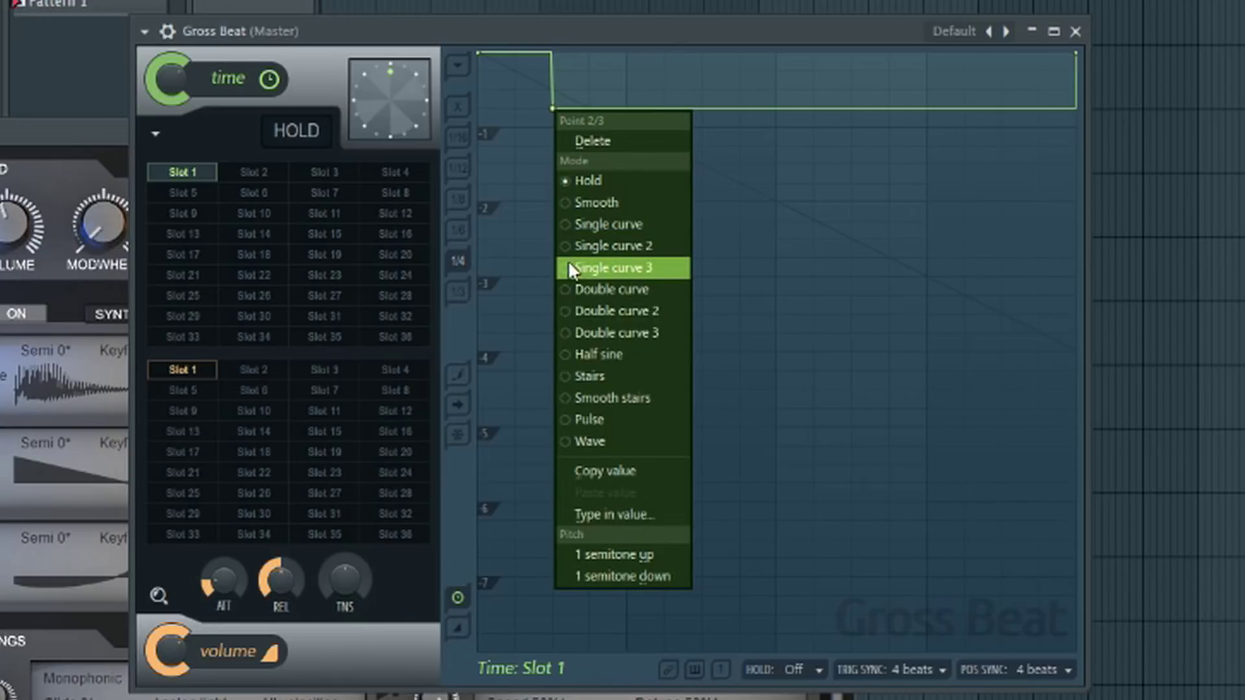
left_click(609, 268)
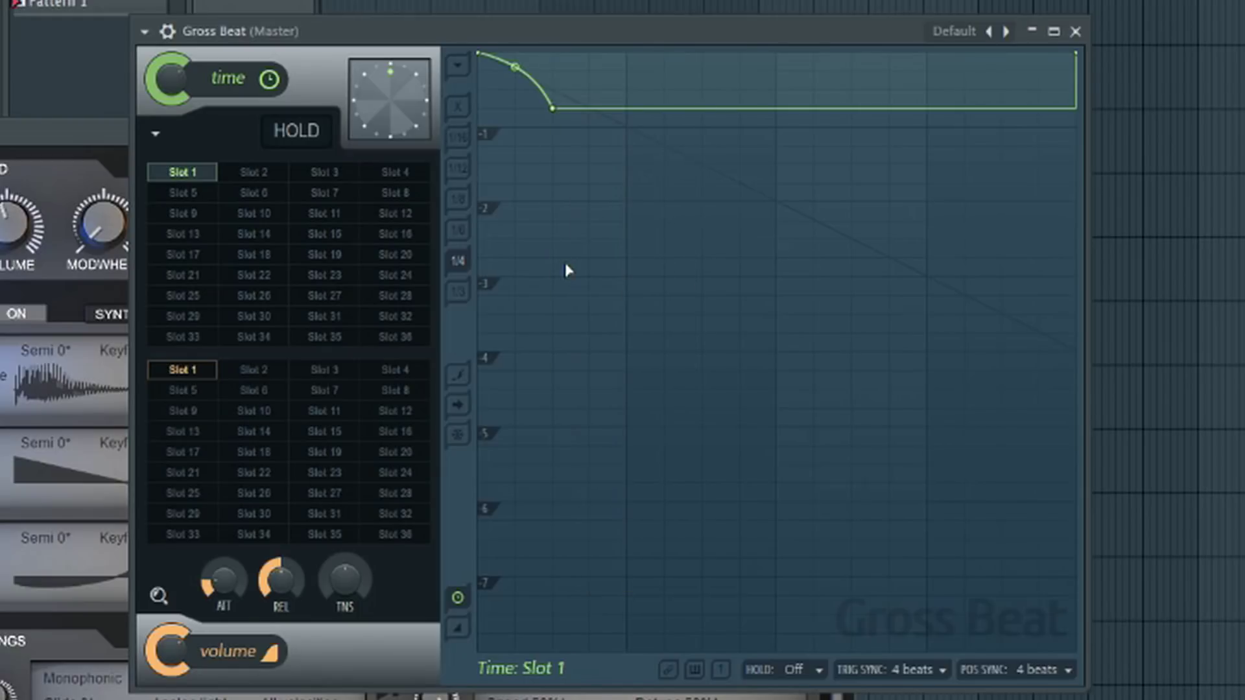
key("space")
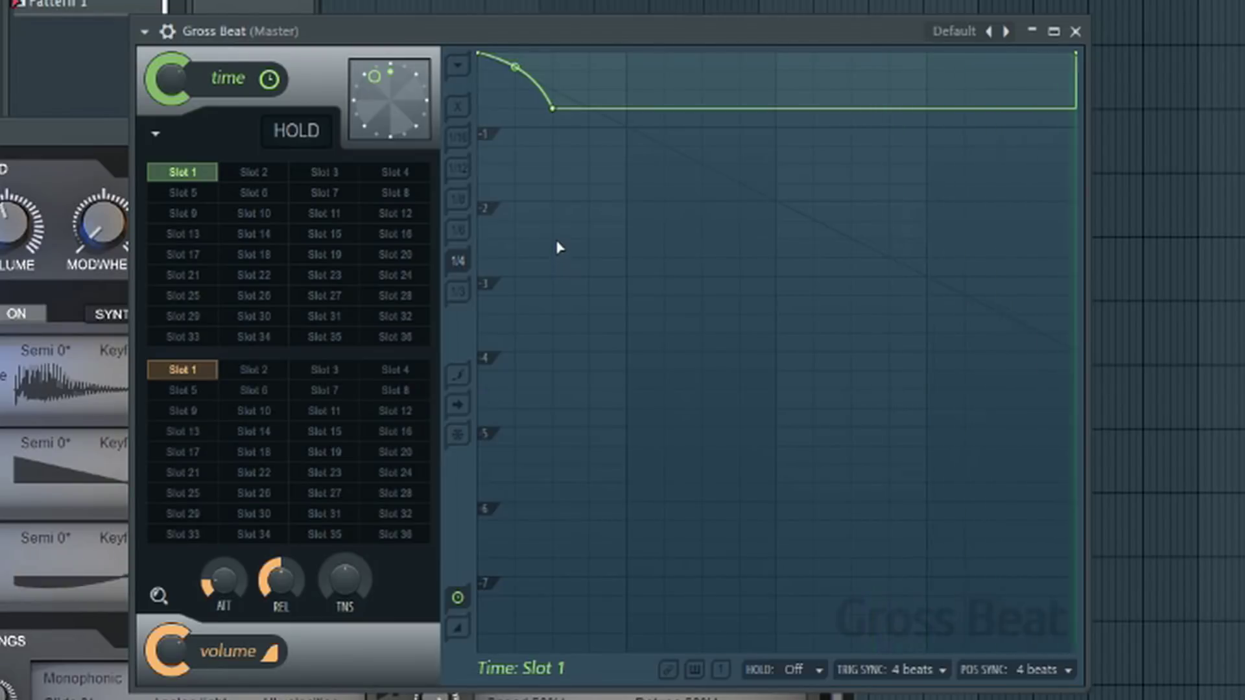
key("space")
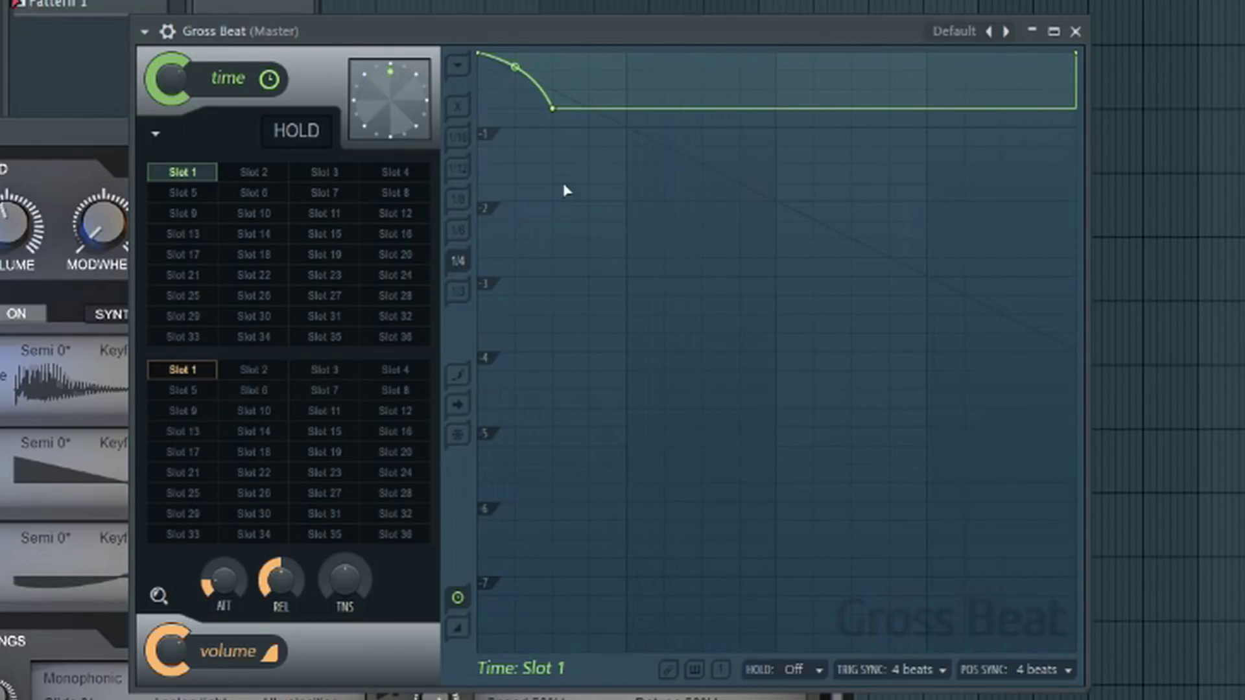
- Try stretching the curve to a full beat during playback, and return its end point to the half-beat line
left_click_drag(555, 110, 621, 115)
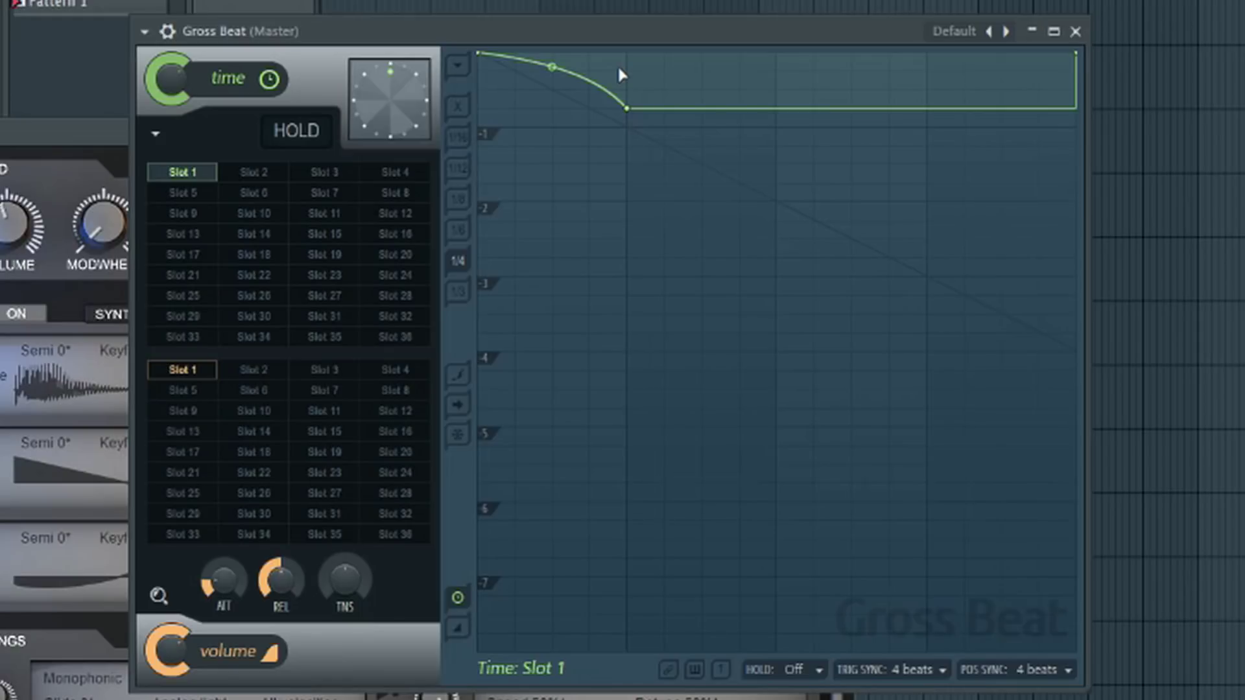
key("space")
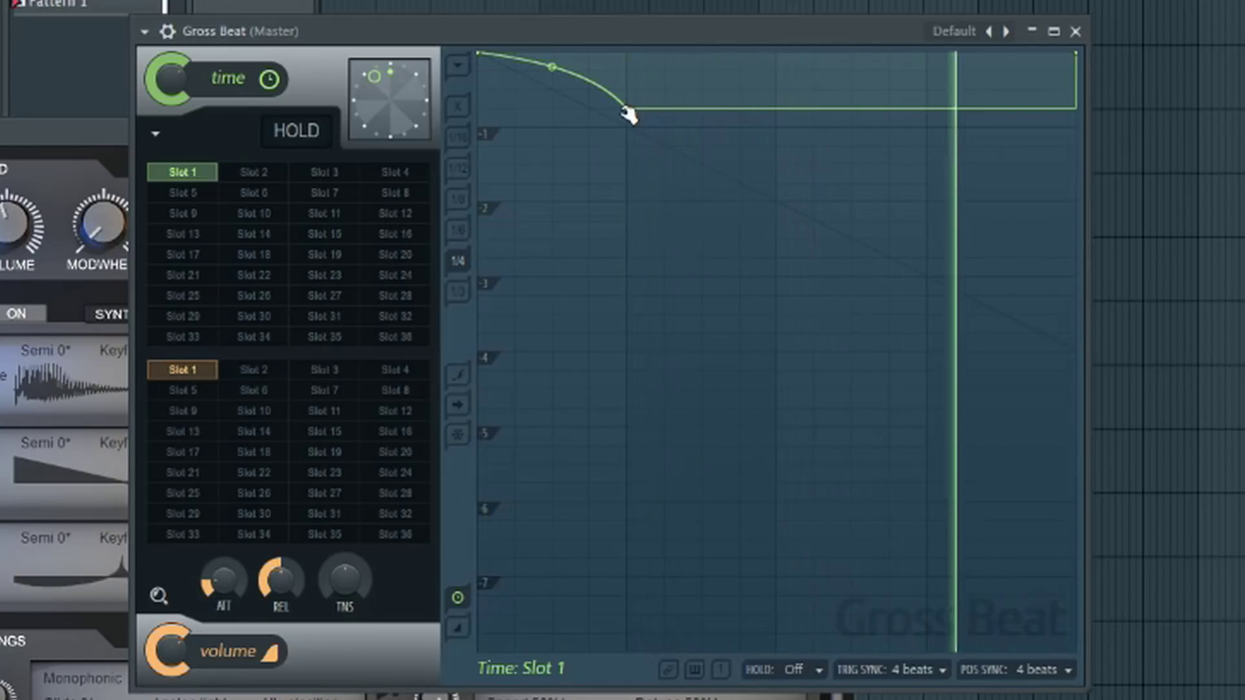
left_click_drag(632, 115, 558, 107)
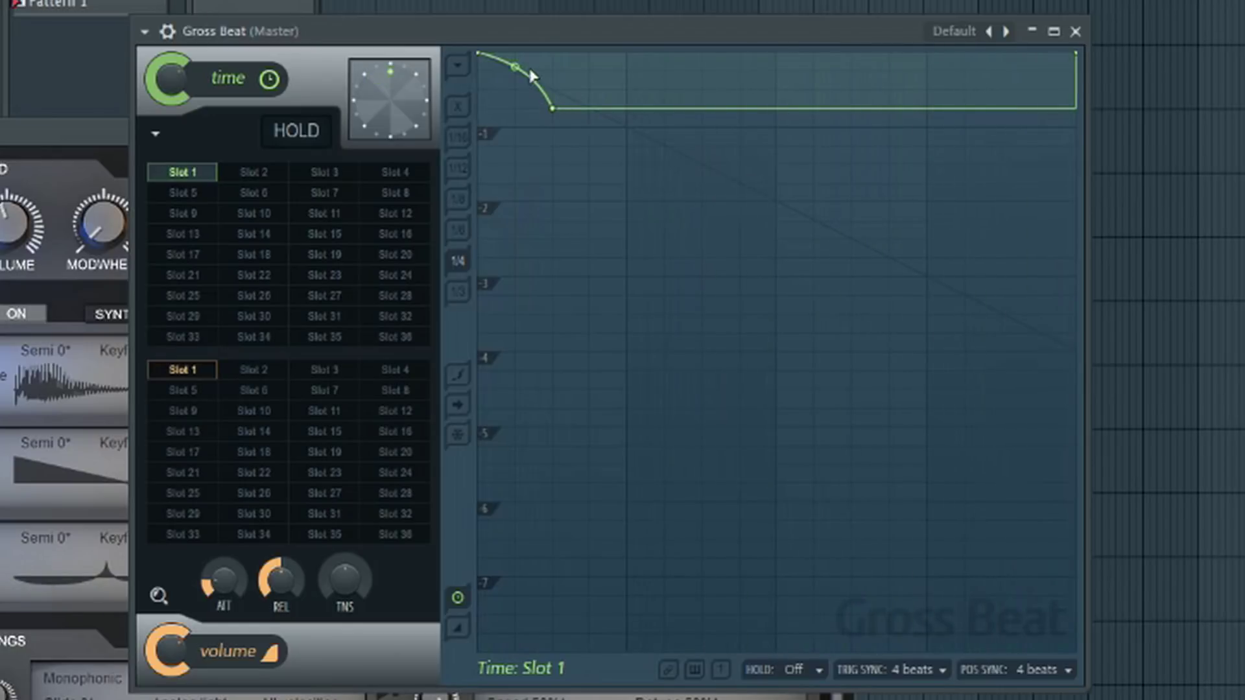
- Try a steep late drop with the first curve's tension handle, and lower the handle so the curve falls quickly and levels off
left_click_drag(516, 66, 515, 54)
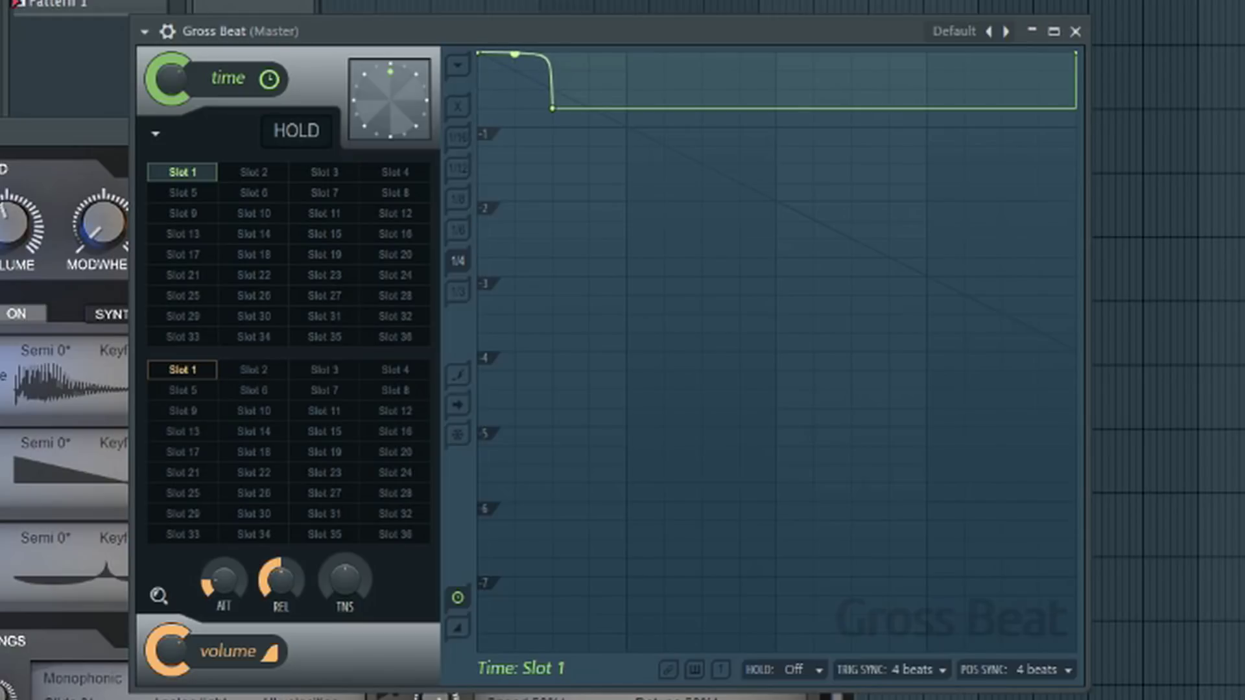
key("space")
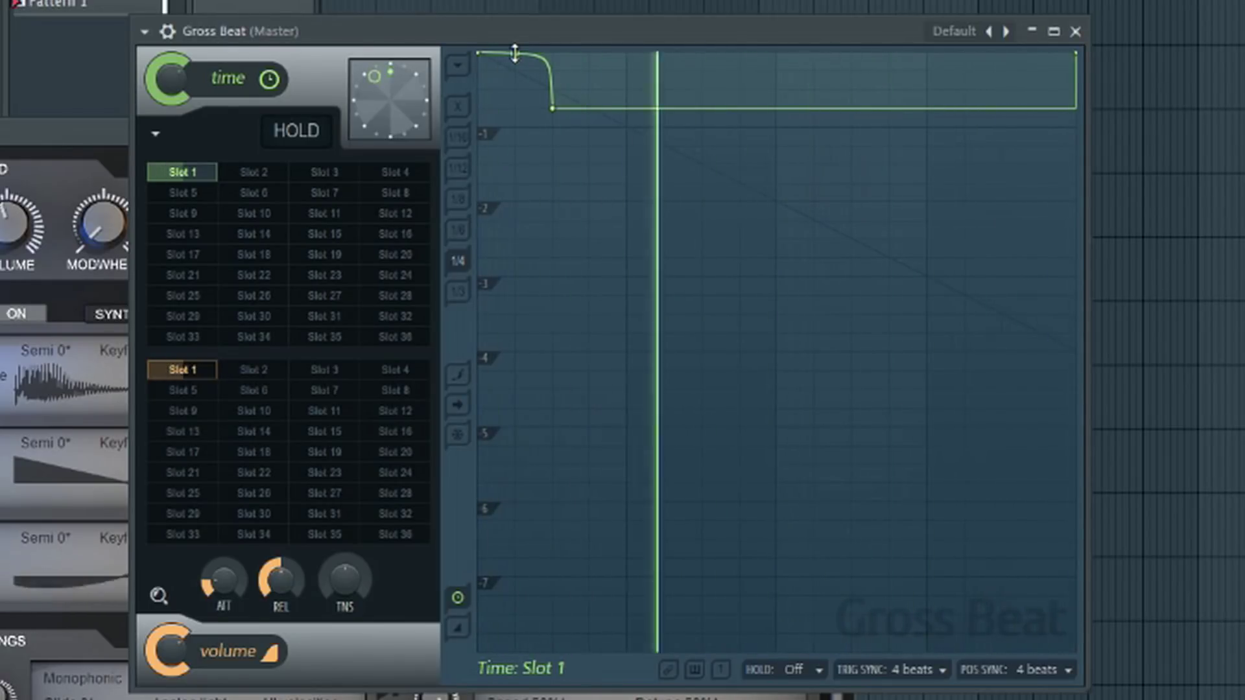
left_click_drag(515, 53, 515, 97)
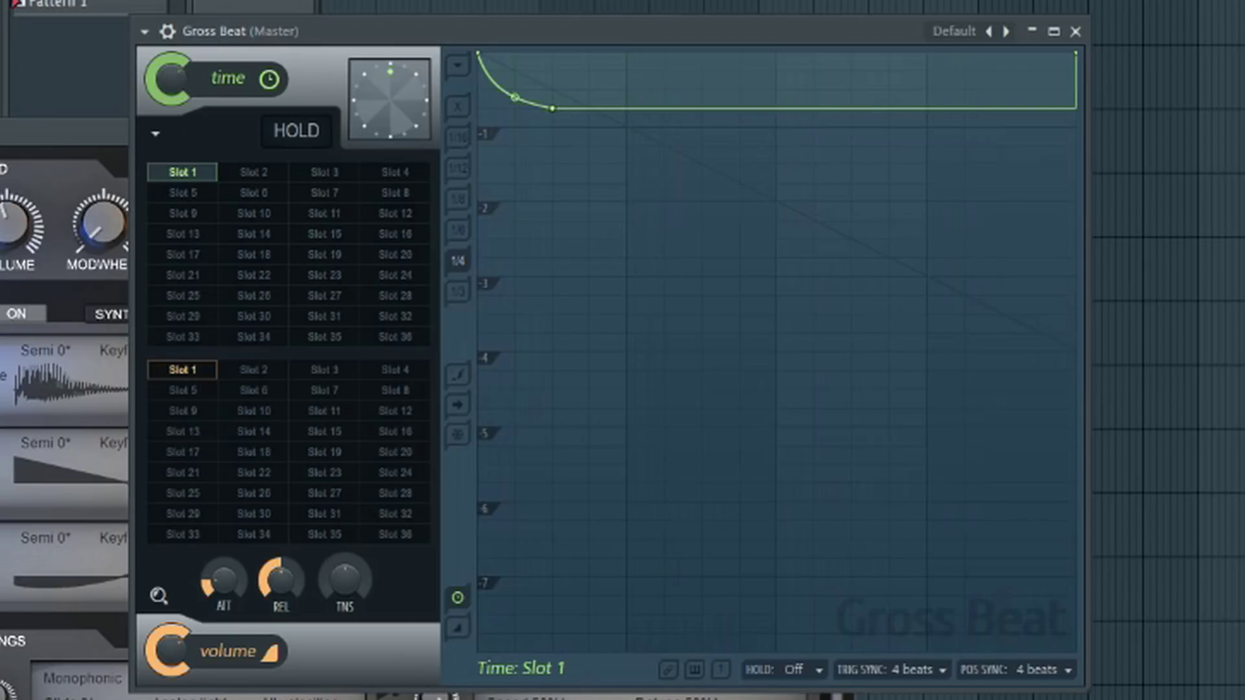
- Add a point on the zero line directly above the half-beat point so the envelope jumps straight back up after the curve
left_click(1, 245)
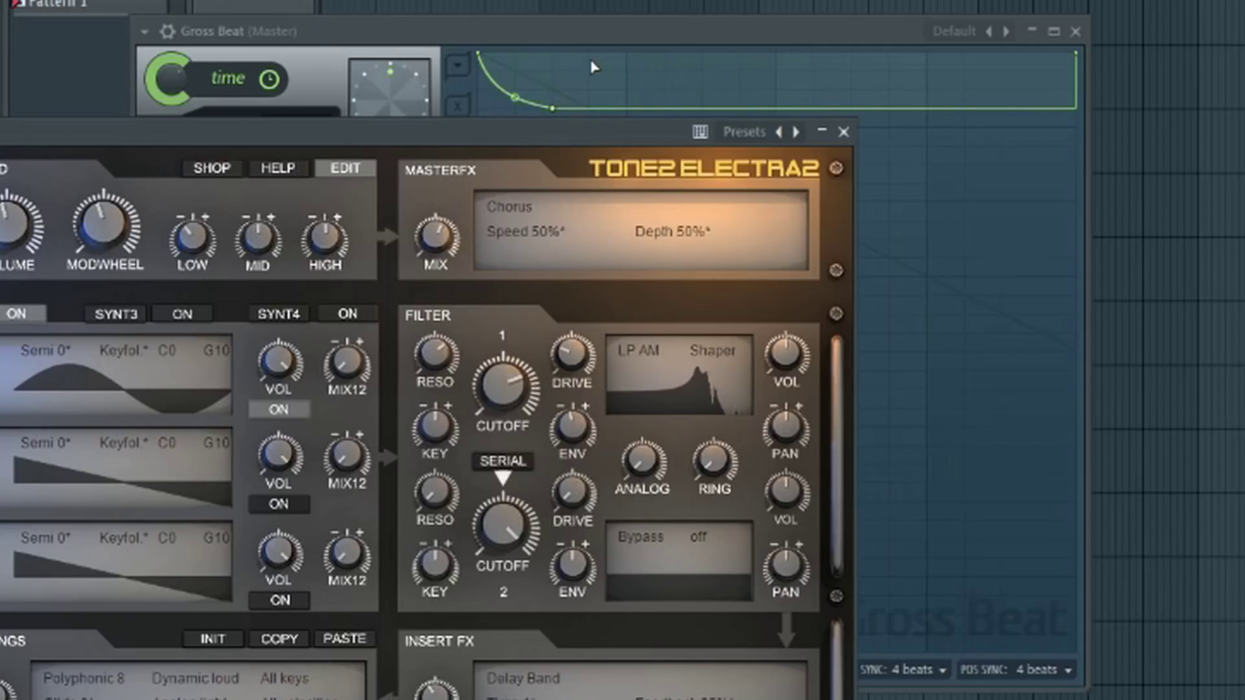
left_click_drag(592, 64, 593, 55)
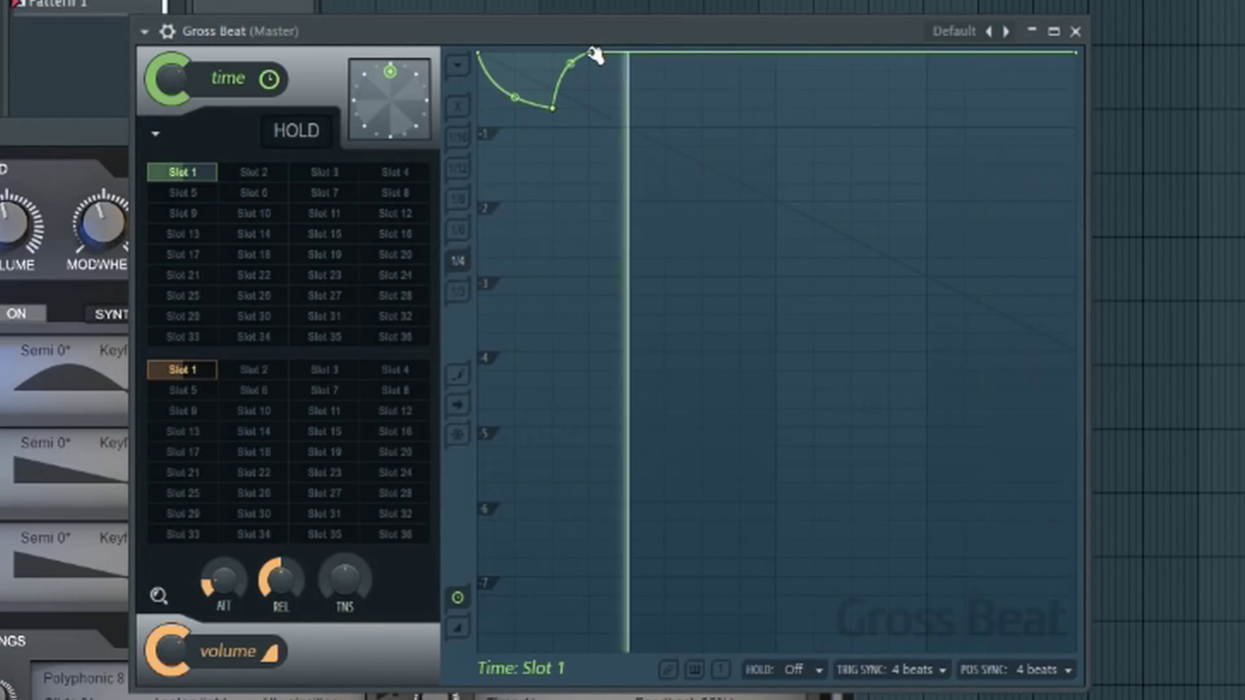
left_click_drag(593, 55, 568, 48)
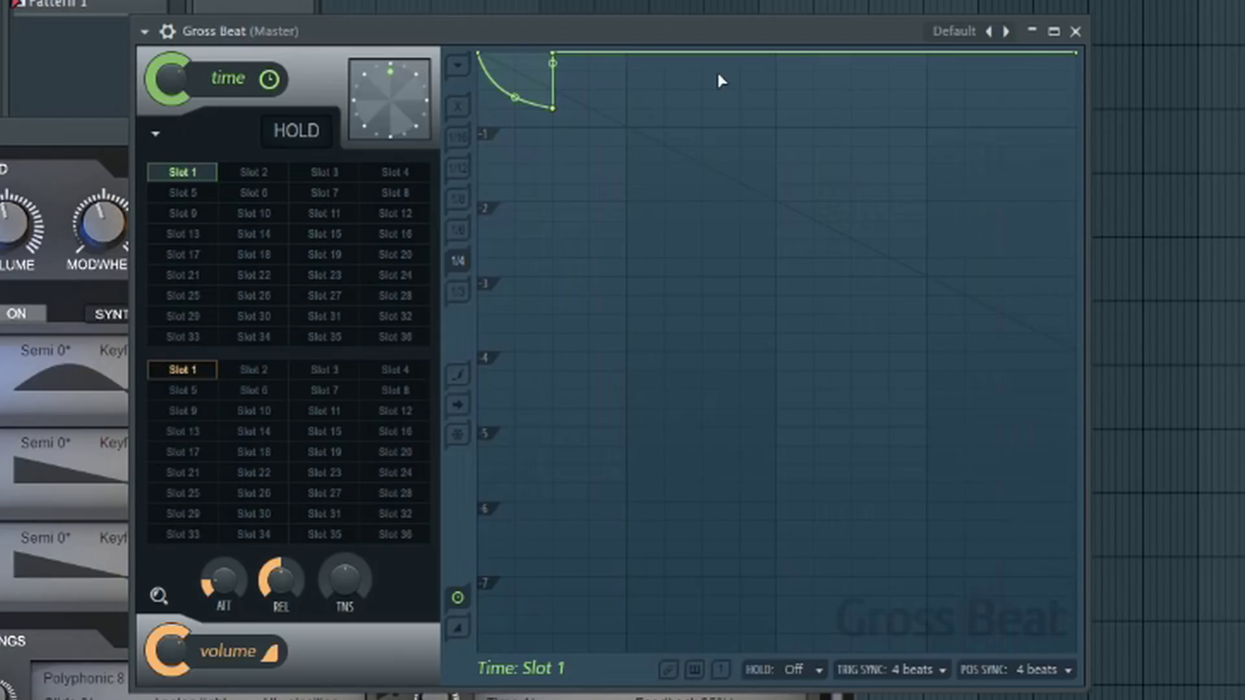
- Draw a second dip from beat one to beat one and a half, about halfway to the -1 line, with a vertical jump back to zero
left_click(627, 54)
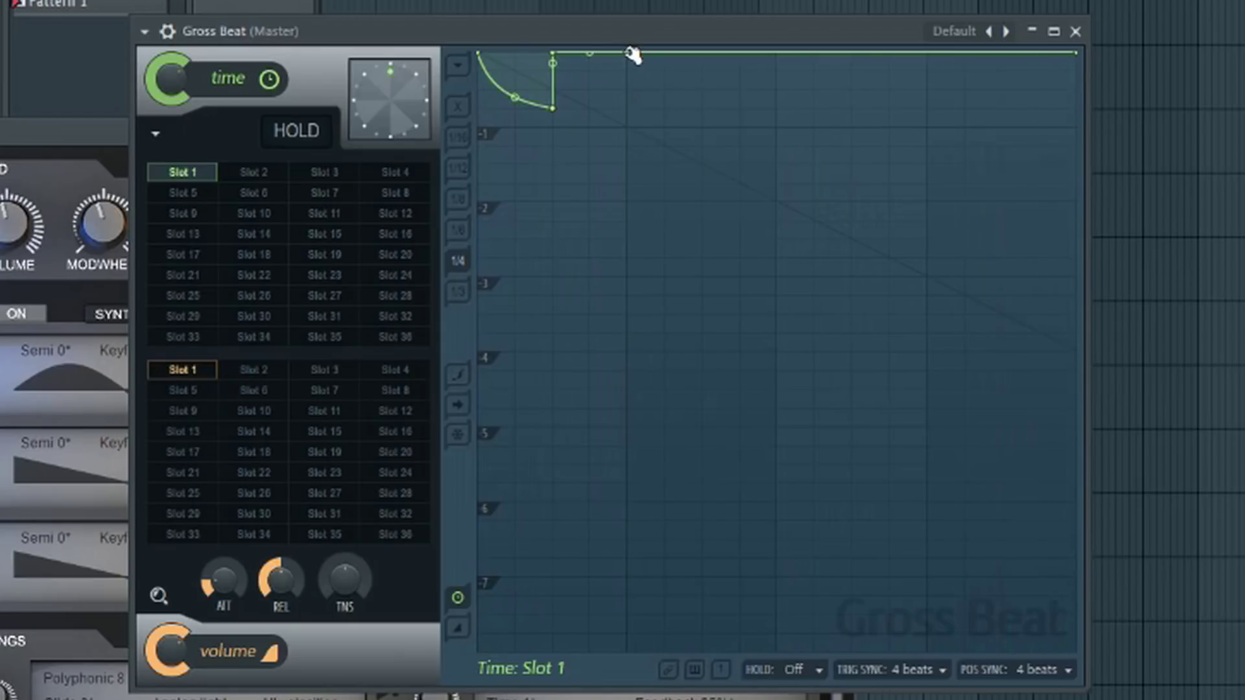
left_click(703, 54)
left_click_drag(707, 55, 707, 90)
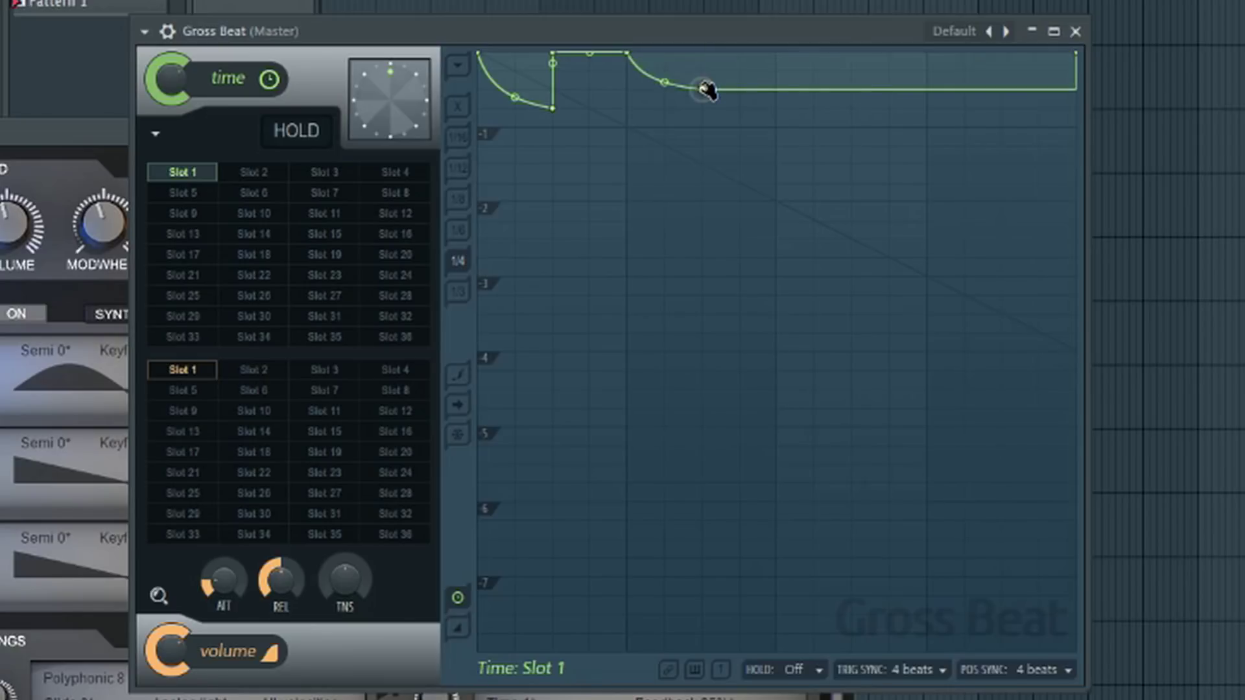
left_click(707, 53)
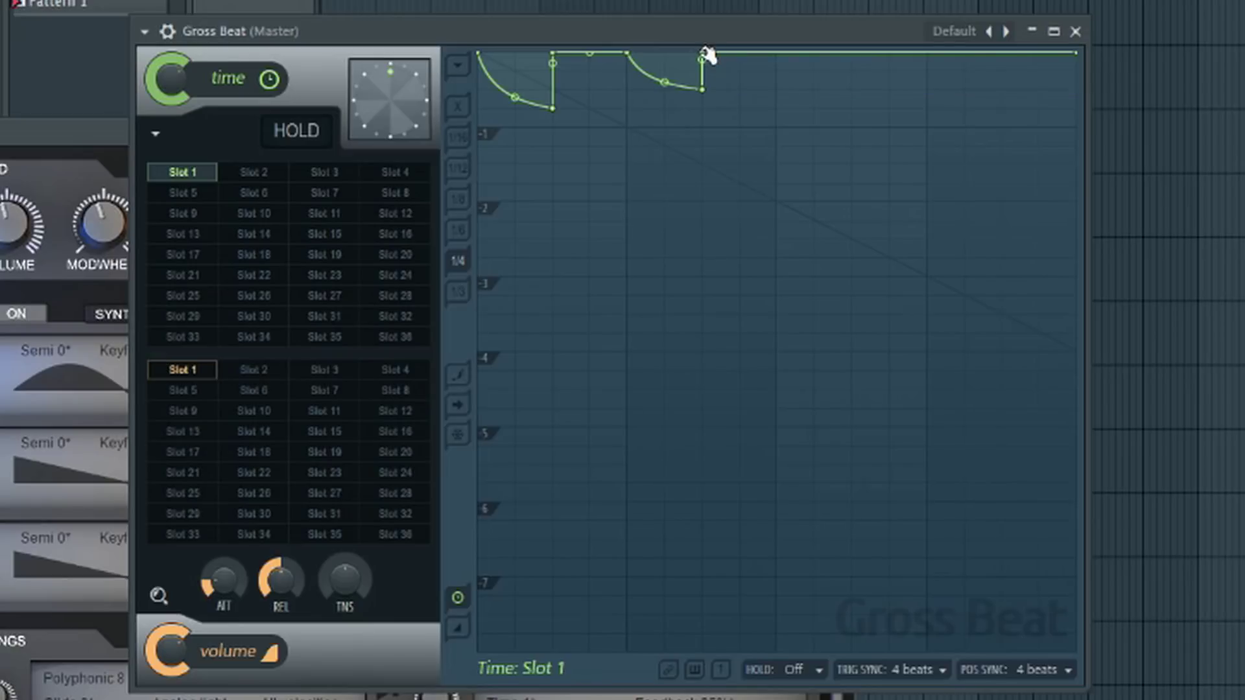
- Change the second dip's low point to Stairs mode, adjust its step tension, and play back the result
right_click(700, 88)
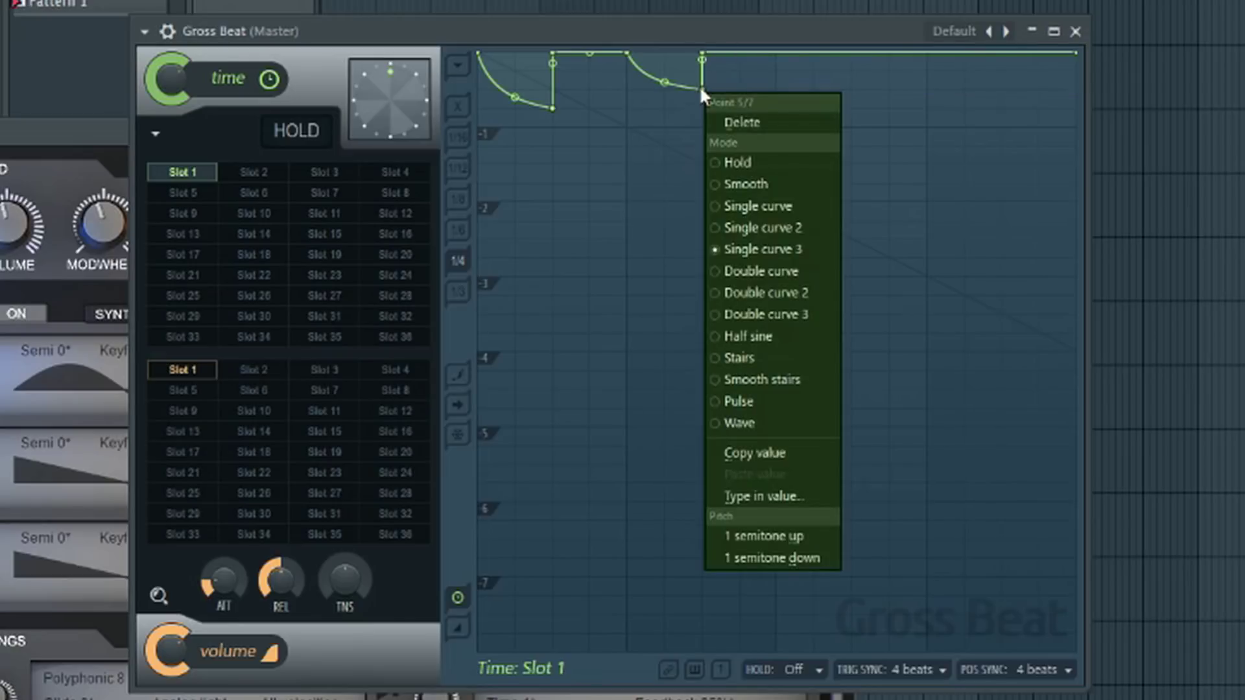
left_click(721, 359)
mouse_move(665, 70)
left_mouse_down()
mouse_move(664, 59)
mouse_move(664, 71)
left_mouse_up()
key("space")
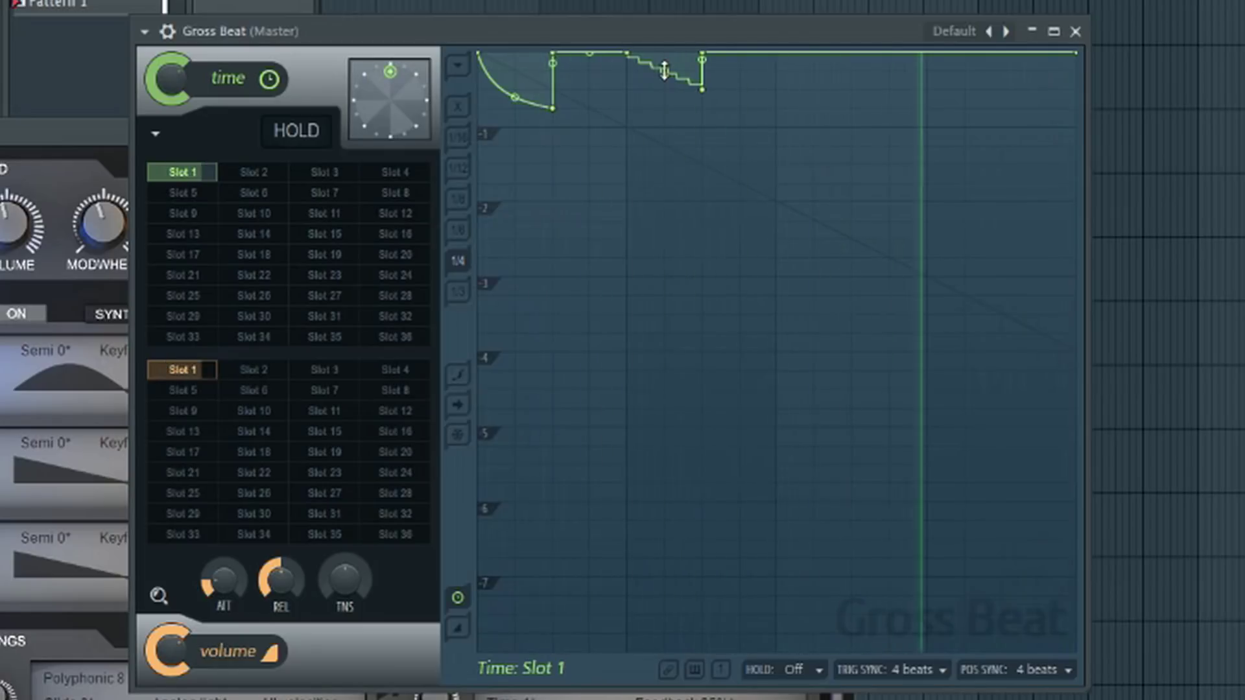
key("space")
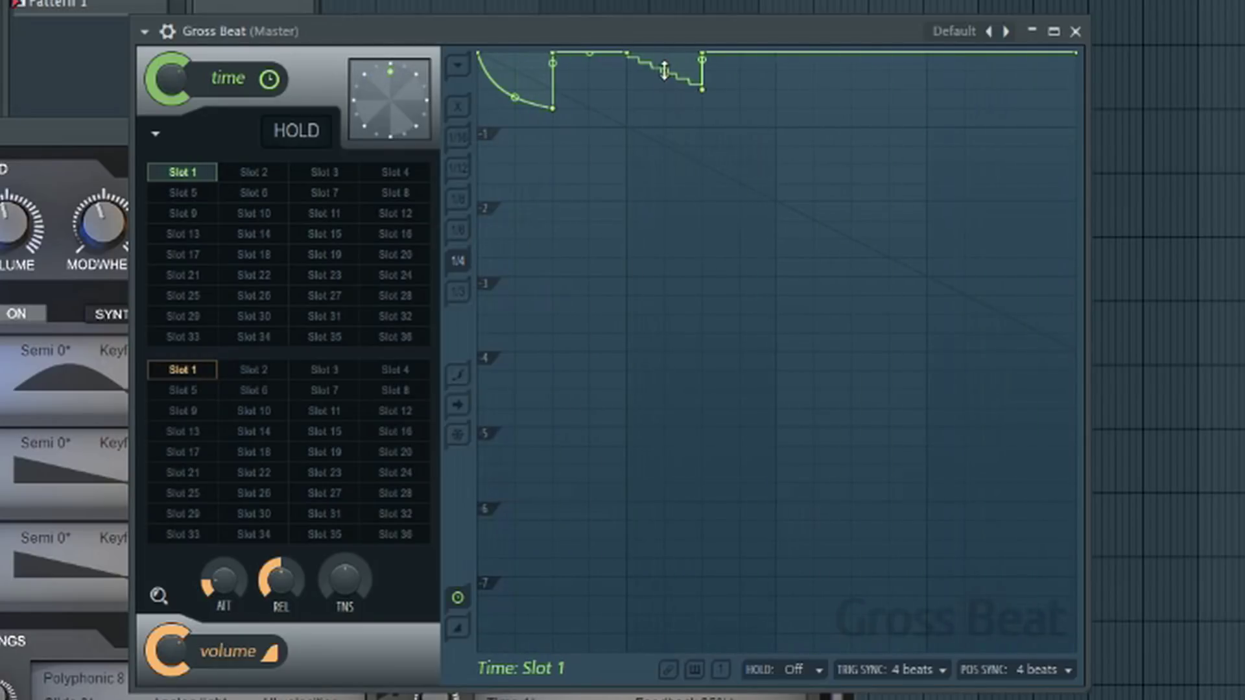
- Load the BassedGod preset in the Electra2 synth
left_click(2, 247)
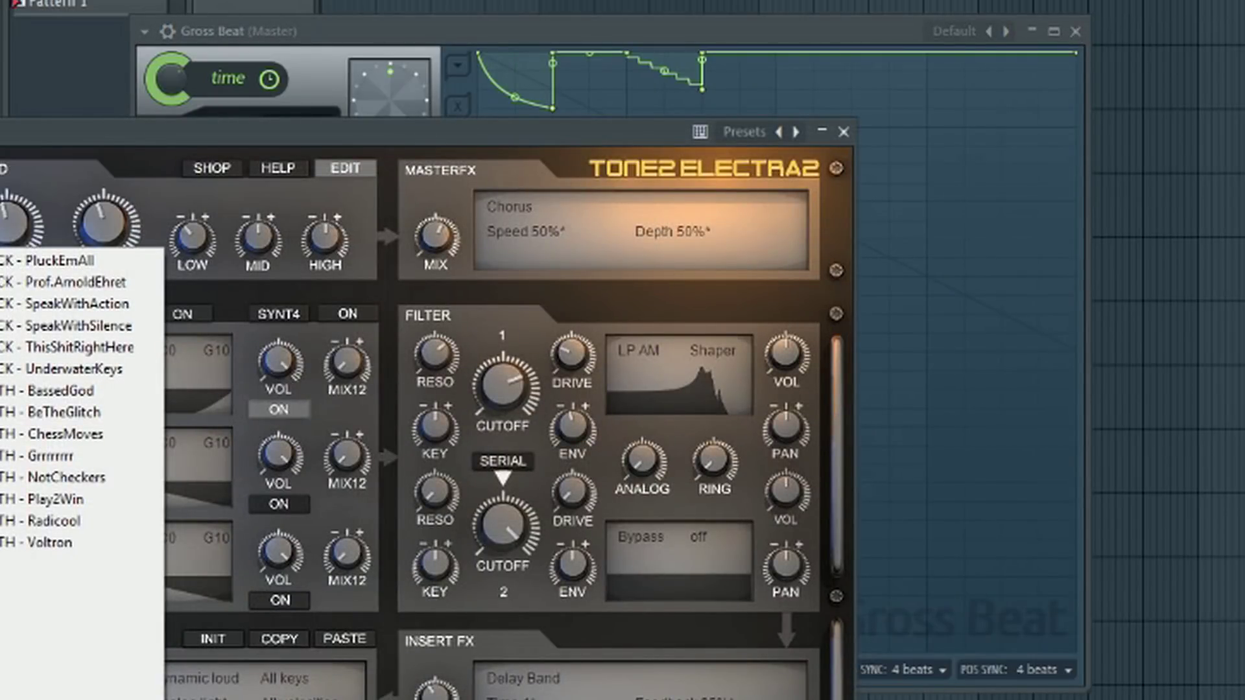
left_click(2, 391)
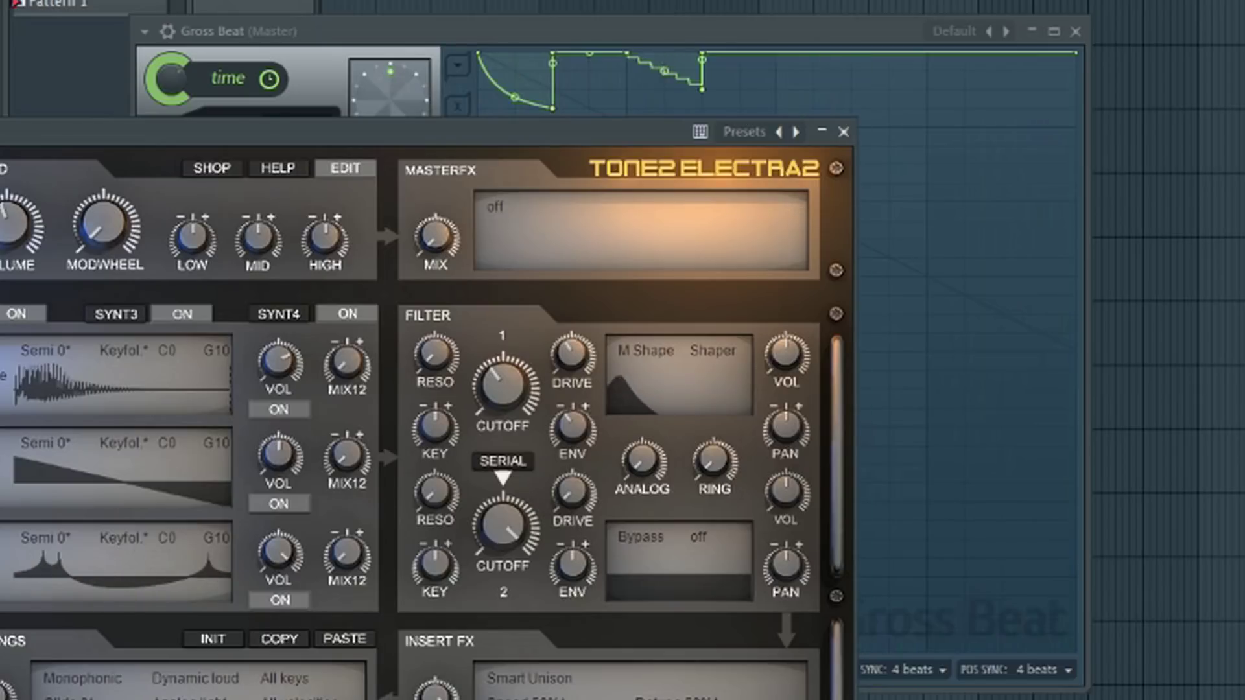
- Raise the tension of the second dip's stairs so the steps become smaller and more numerous, and play back the result
left_click(665, 70)
left_click_drag(664, 71, 664, 48)
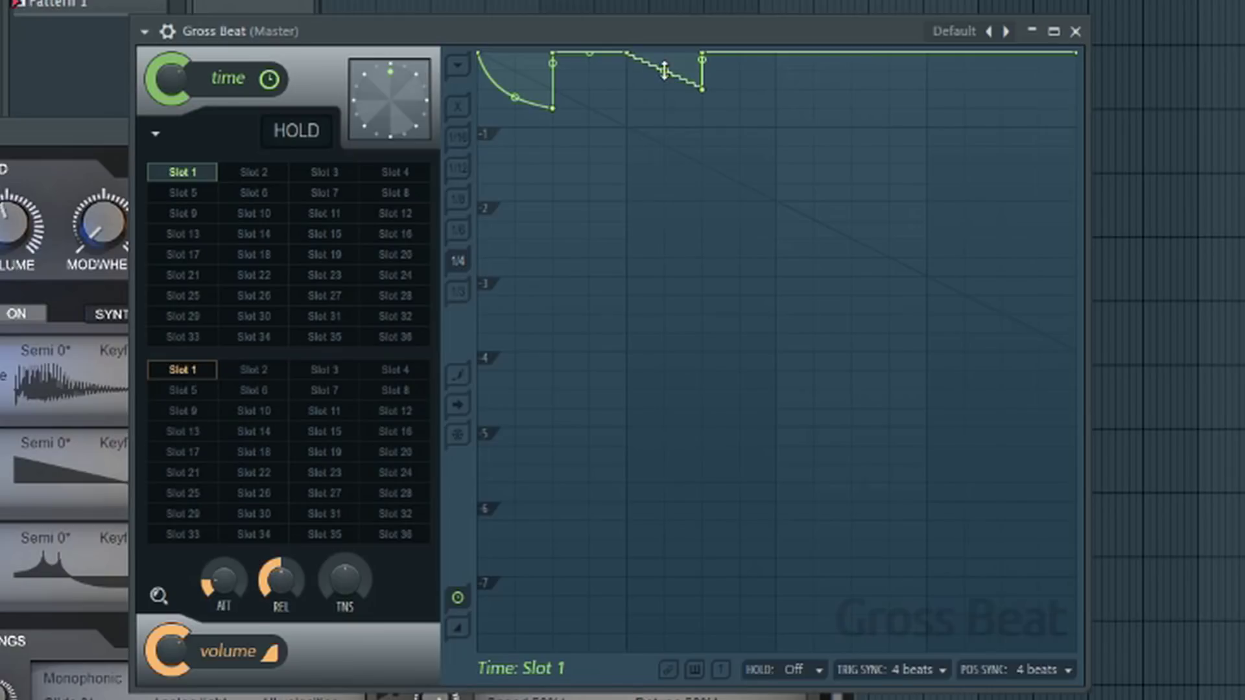
key("space")
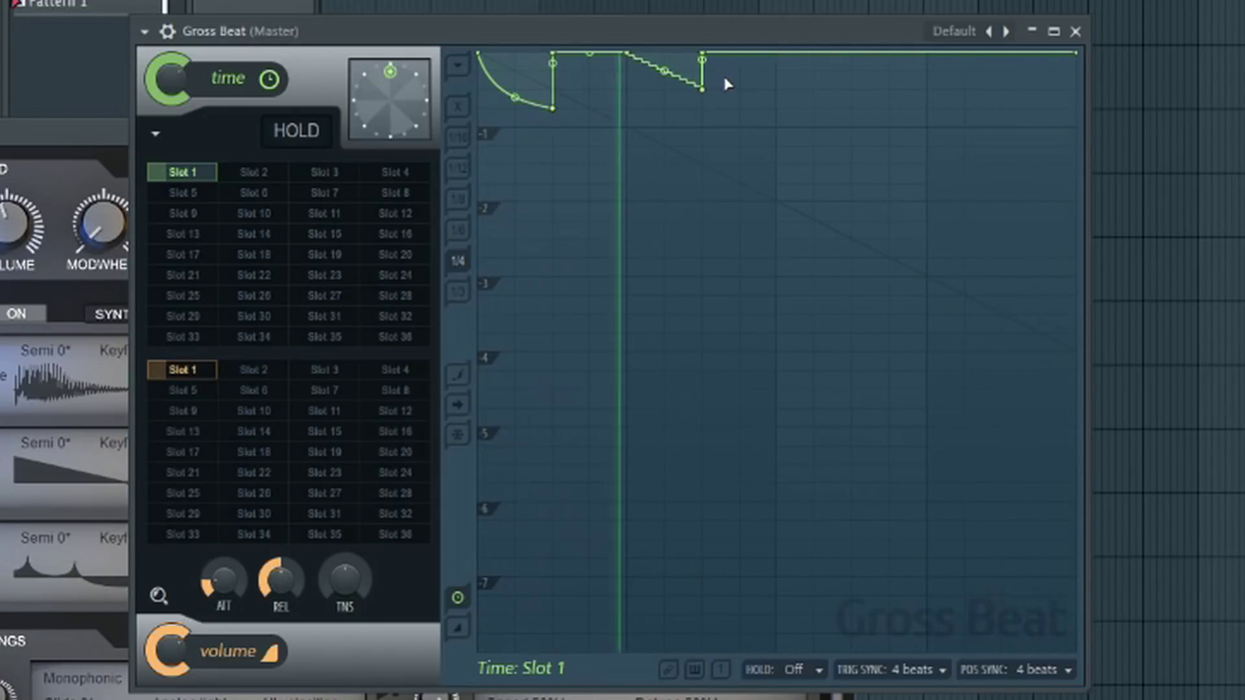
- Add a point at beat two on the -1 line, change it to Pulse mode, and play back the result
left_click(781, 53)
left_click_drag(781, 54, 776, 121)
right_click(774, 122)
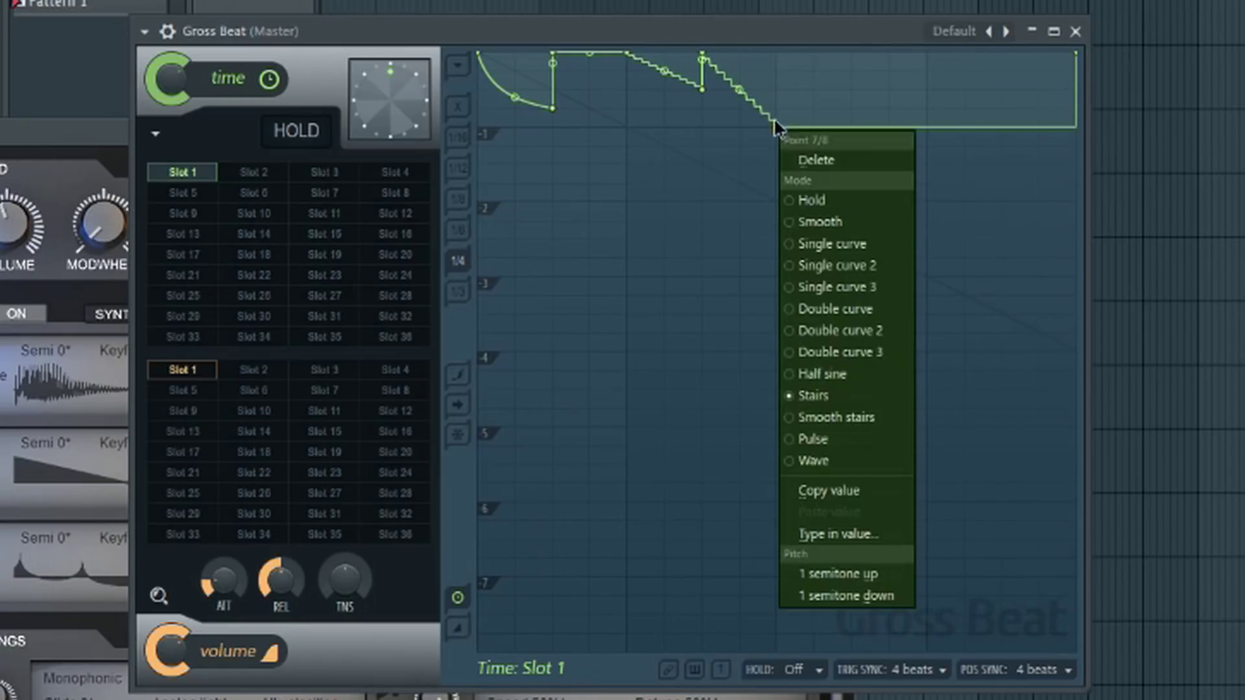
left_click(793, 441)
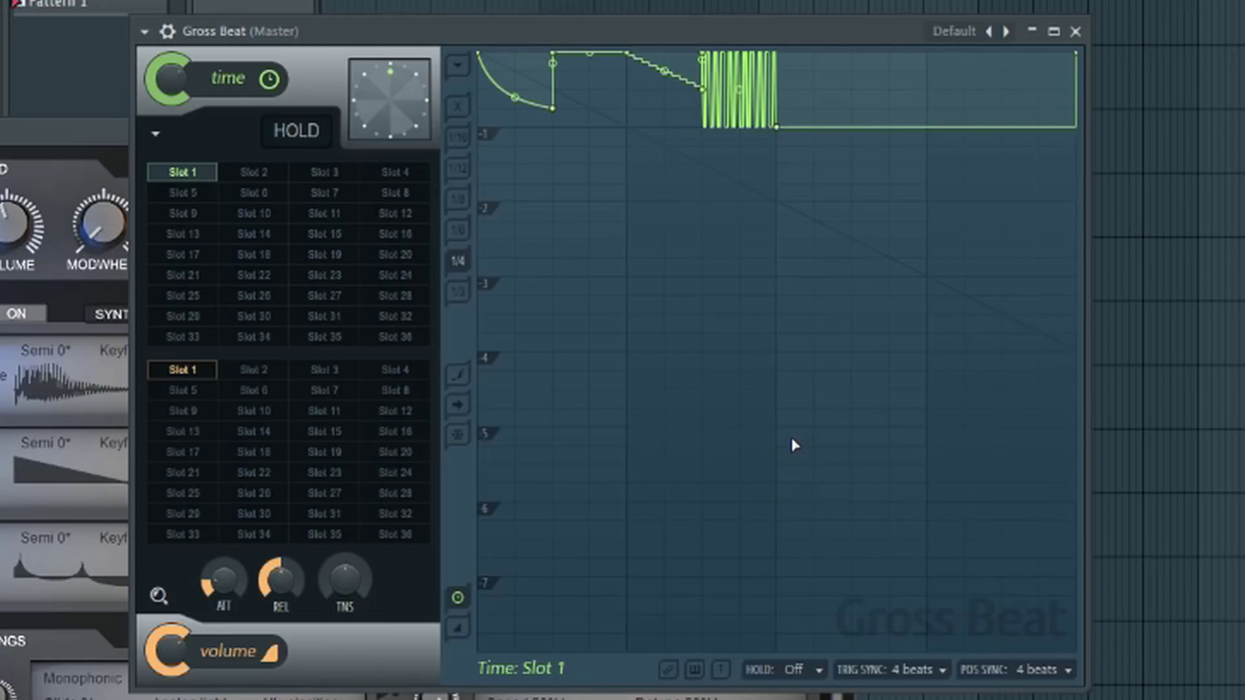
key("space")
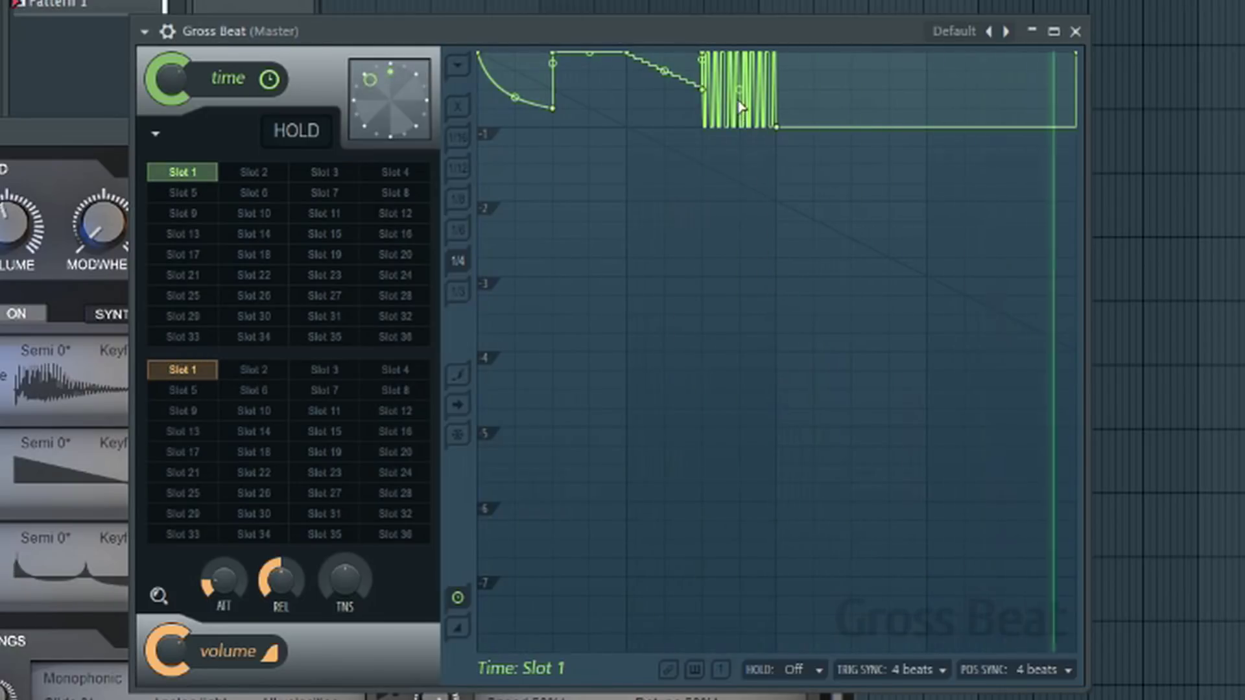
- Adjust the pulse segment's tension handle, trying a very dense setting before lowering it to a few wide pulses
left_click_drag(739, 89, 739, 71)
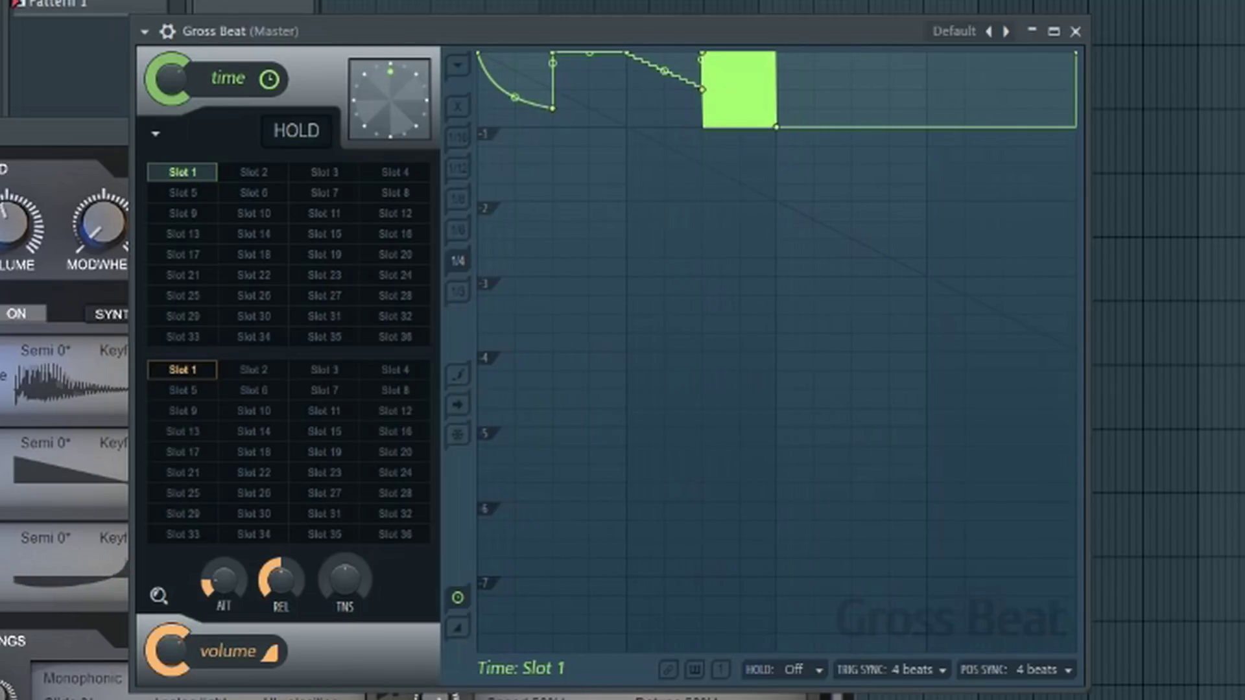
left_click(738, 89)
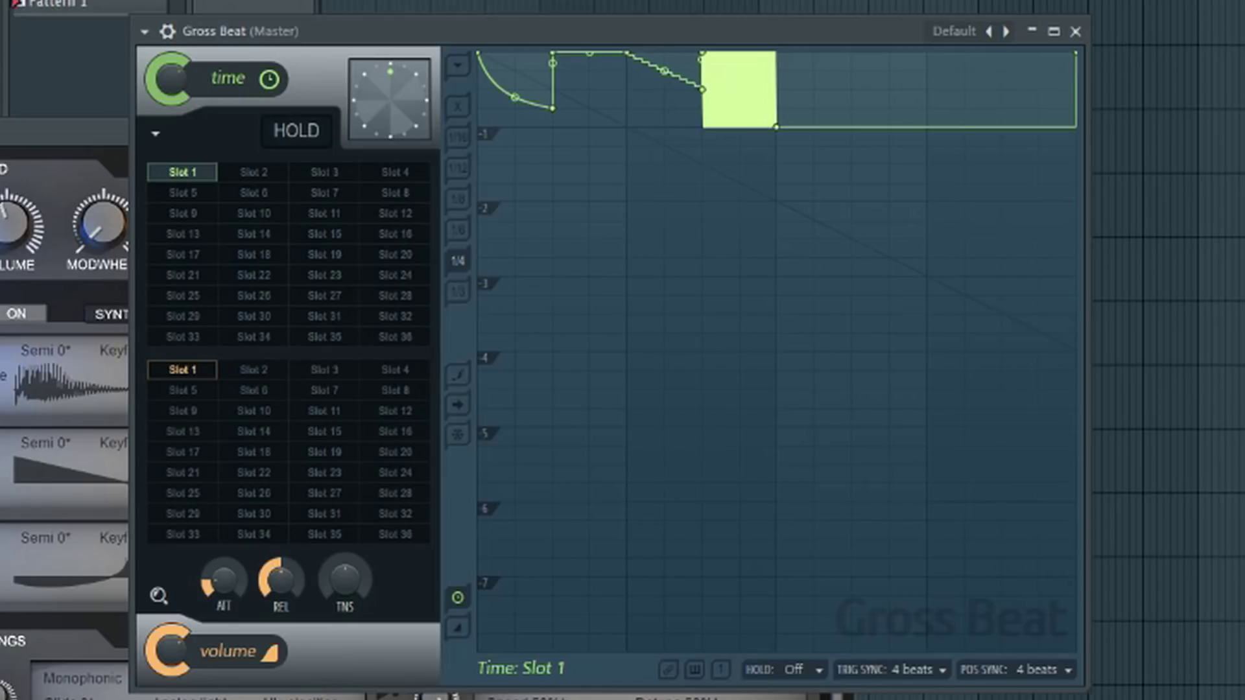
left_click_drag(739, 89, 740, 126)
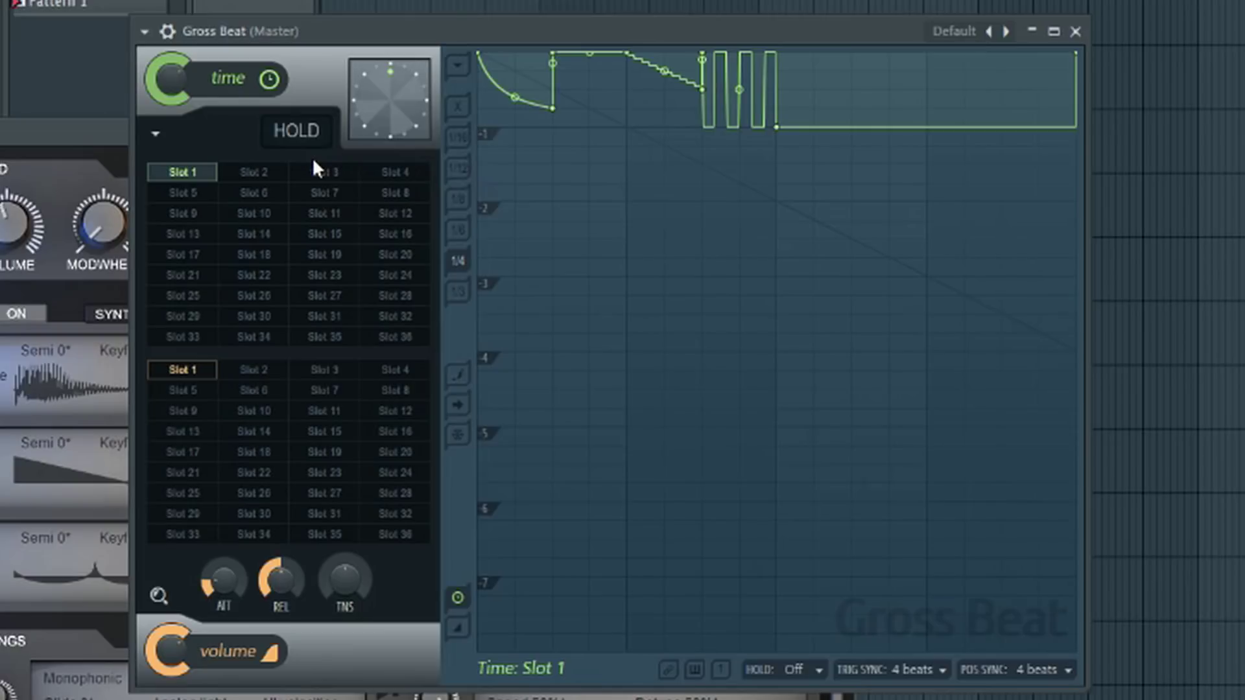
- Rename the first time slot as TrapOcean
right_click(209, 184)
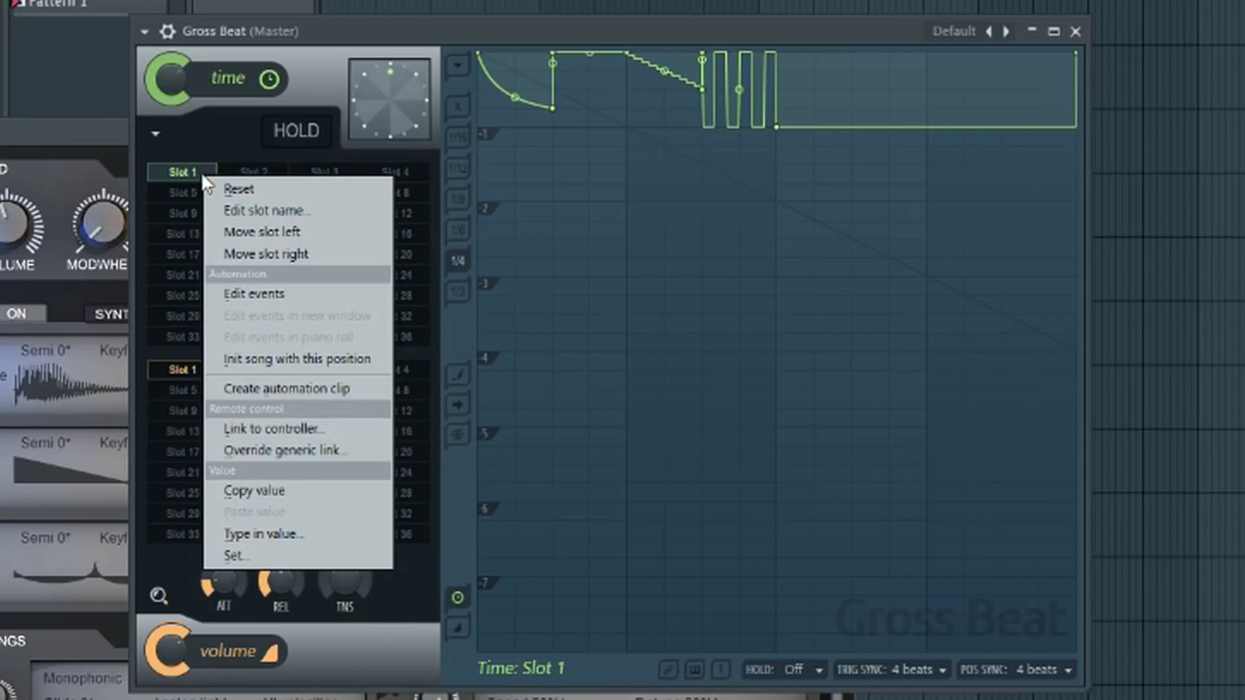
left_click(248, 212)
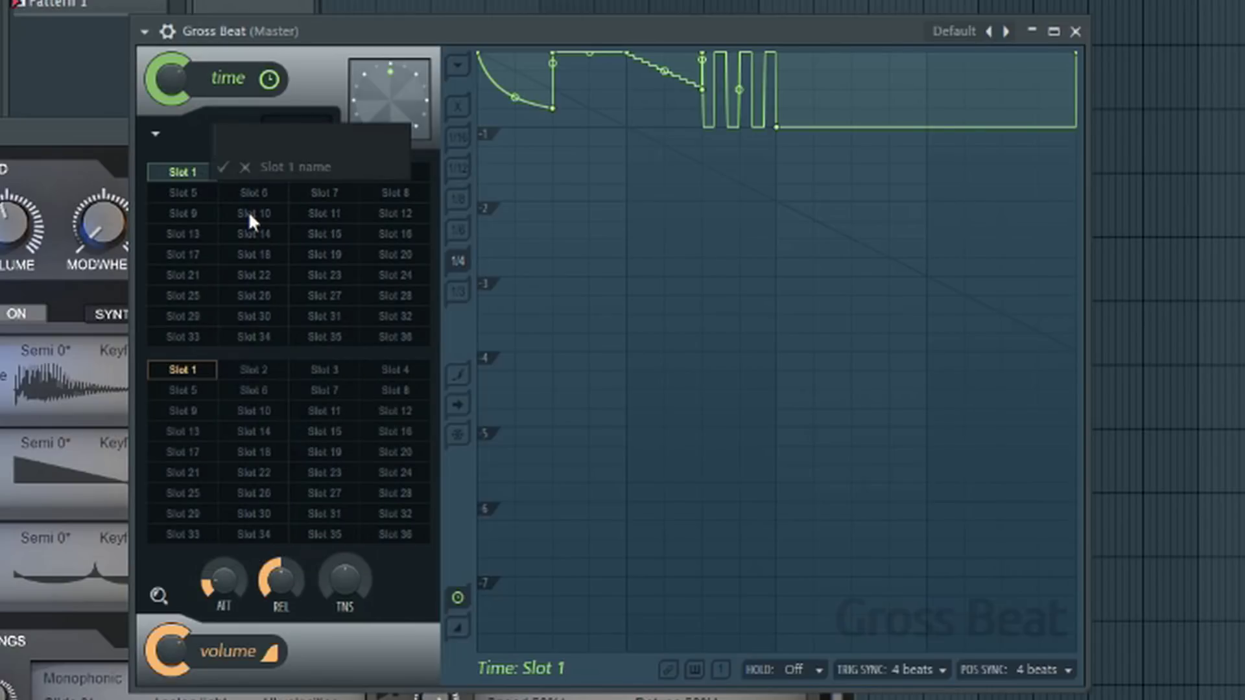
type("TrapOcean")
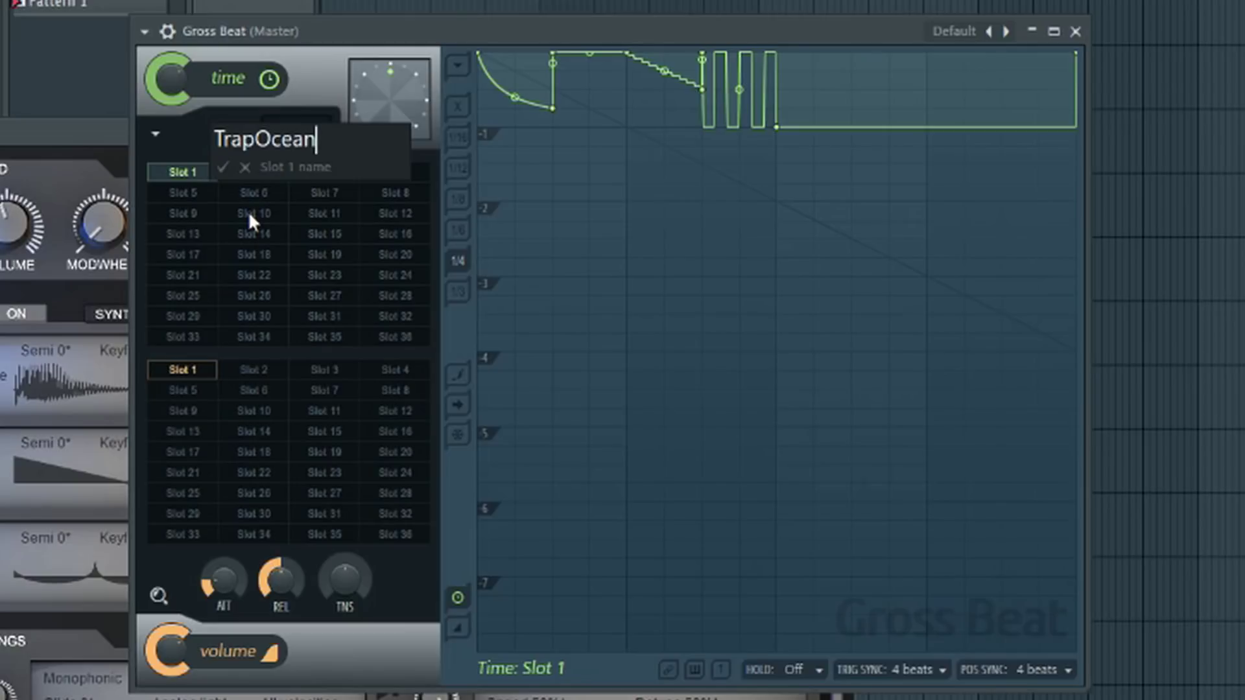
left_click(223, 168)
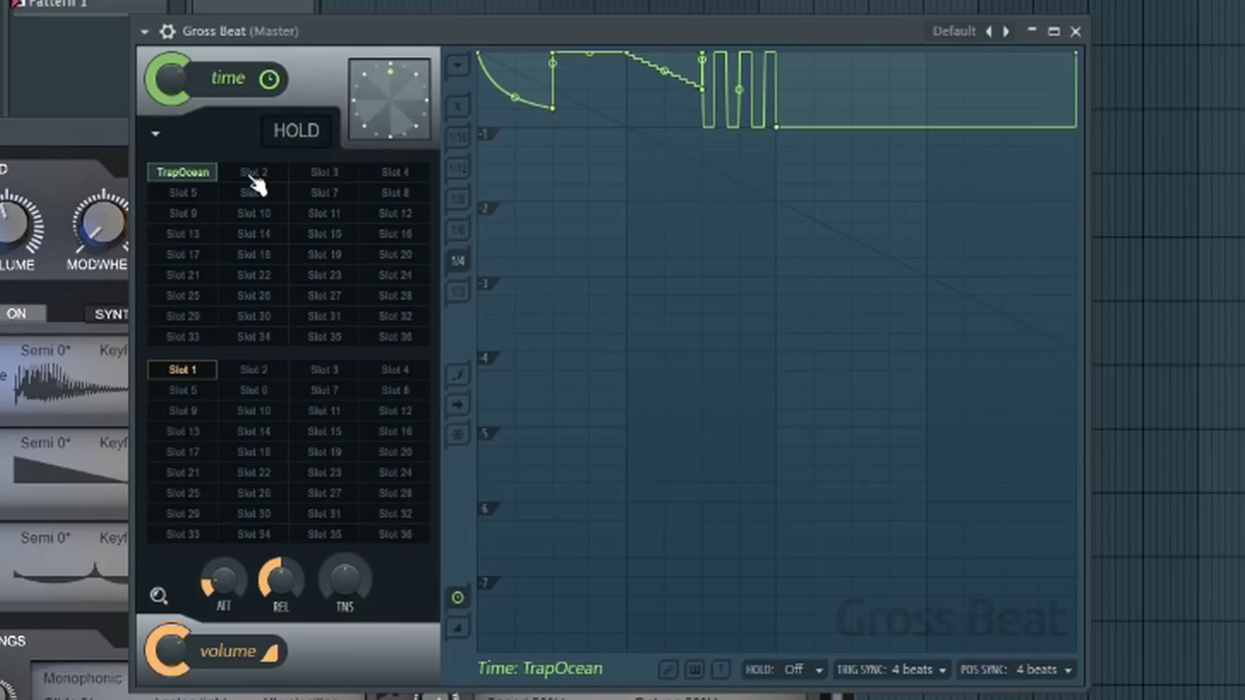
- In time Slot 2, draw a Pulse segment up to beat one, halfway to the -1 line, and widen its pulses
left_click(256, 174)
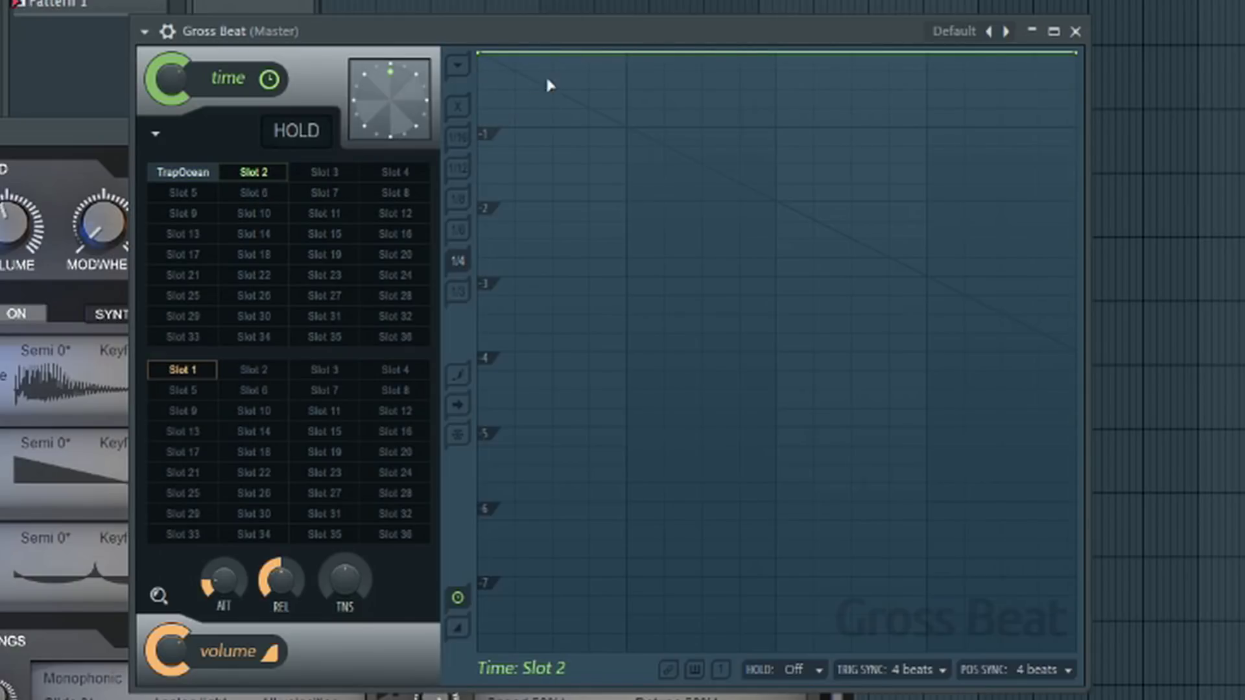
key("ctrl+v")
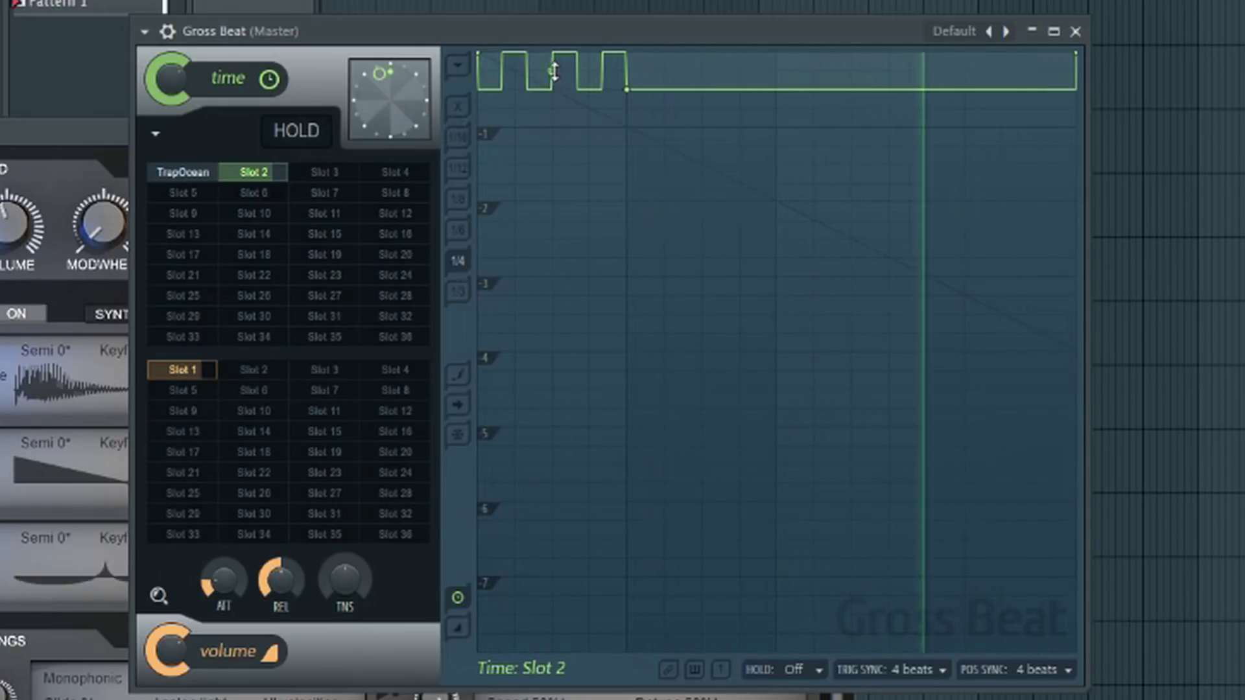
left_click_drag(554, 68, 552, 70)
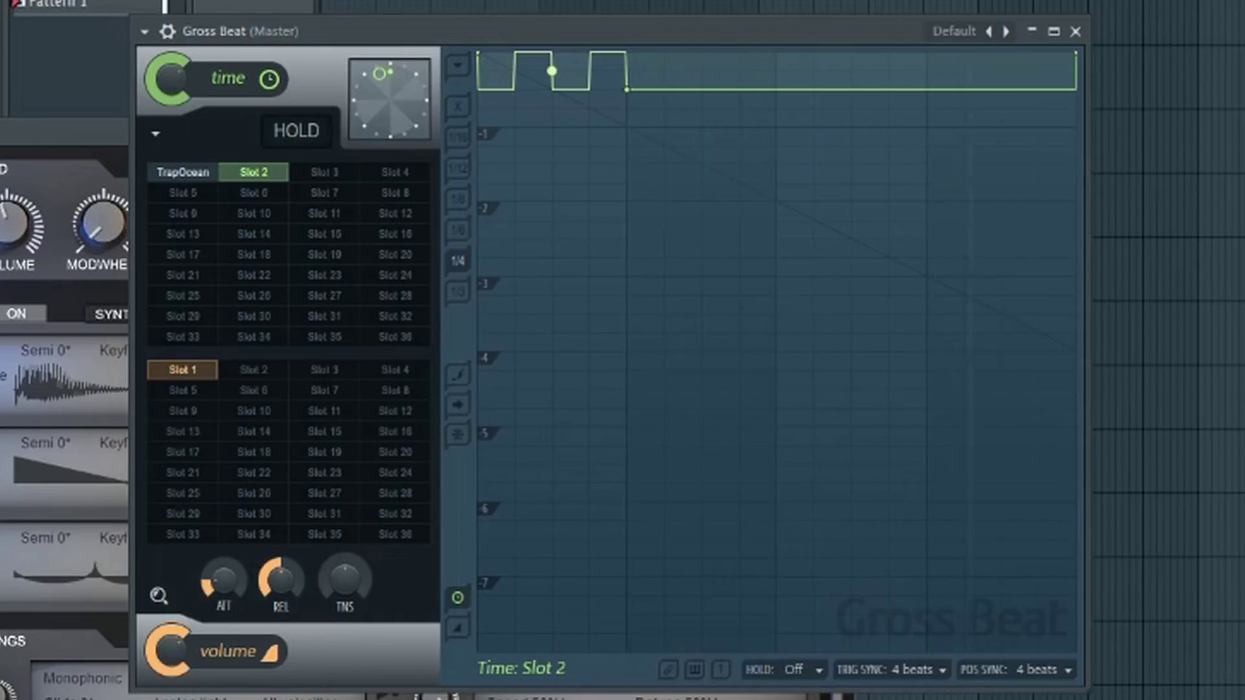
left_click_drag(552, 71, 552, 71)
key("space")
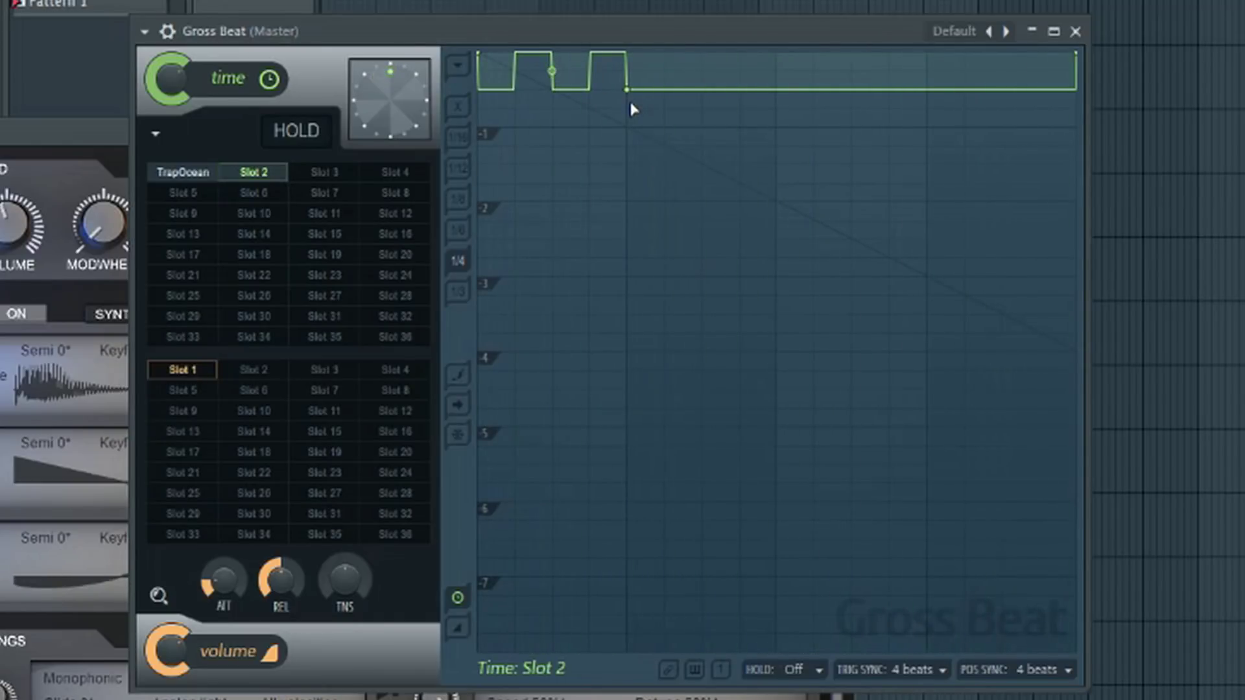
- Lower Slot 2's beat-one point to midway between -1 and -2, and set the end point to Single curve for a ramp up
left_click_drag(629, 90, 634, 179)
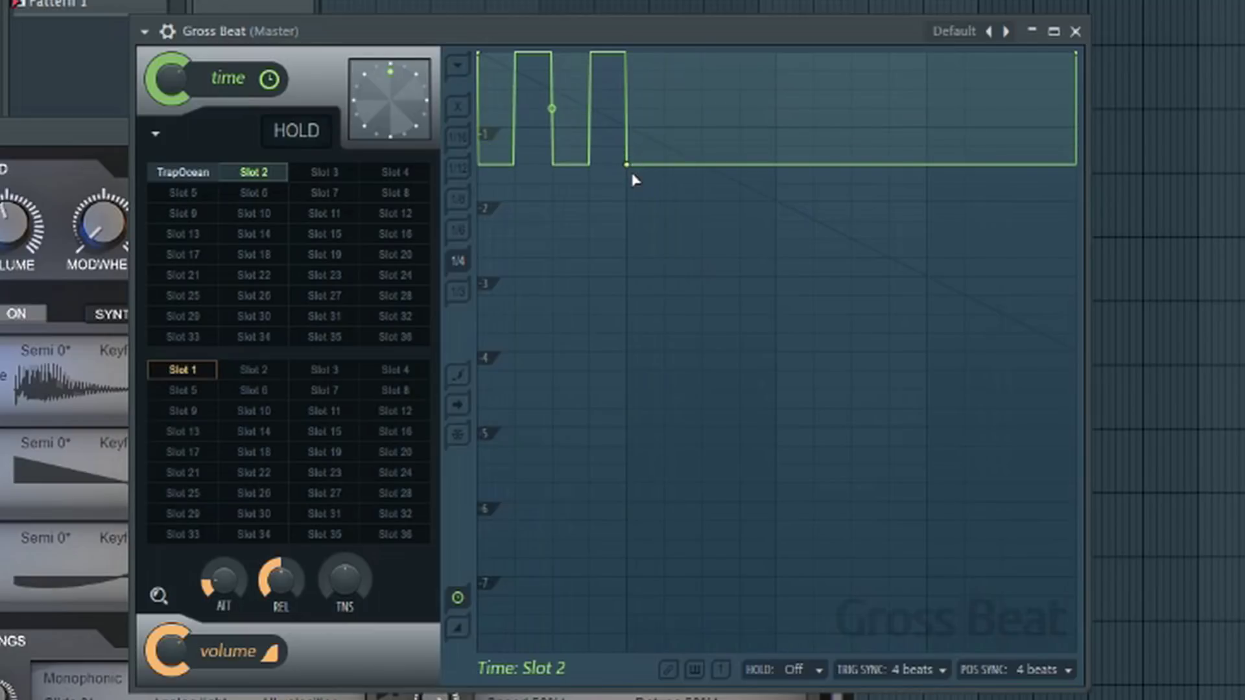
right_click(1076, 53)
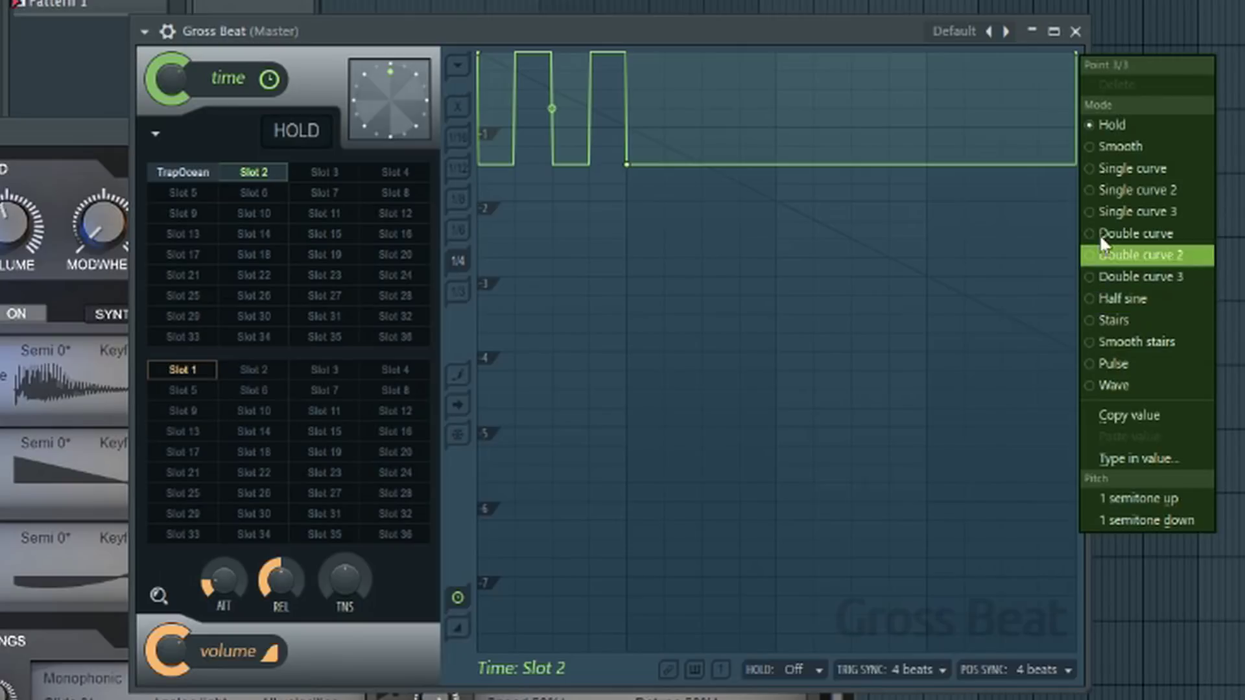
left_click(1093, 169)
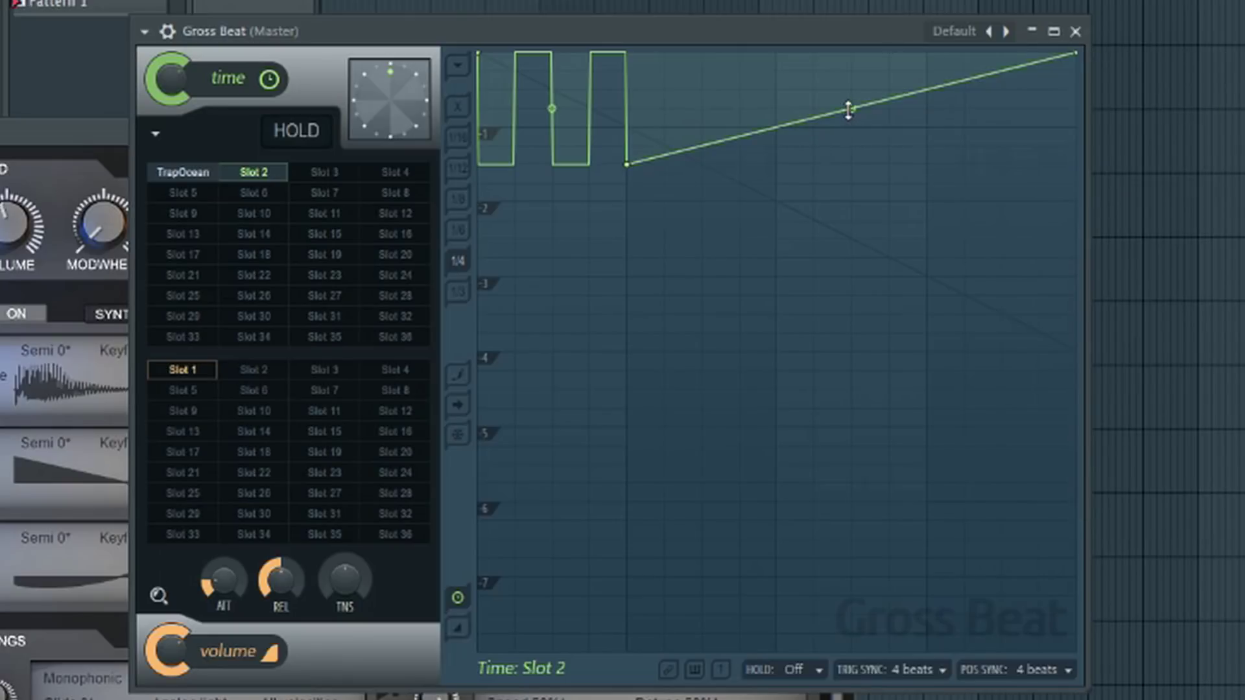
key("space")
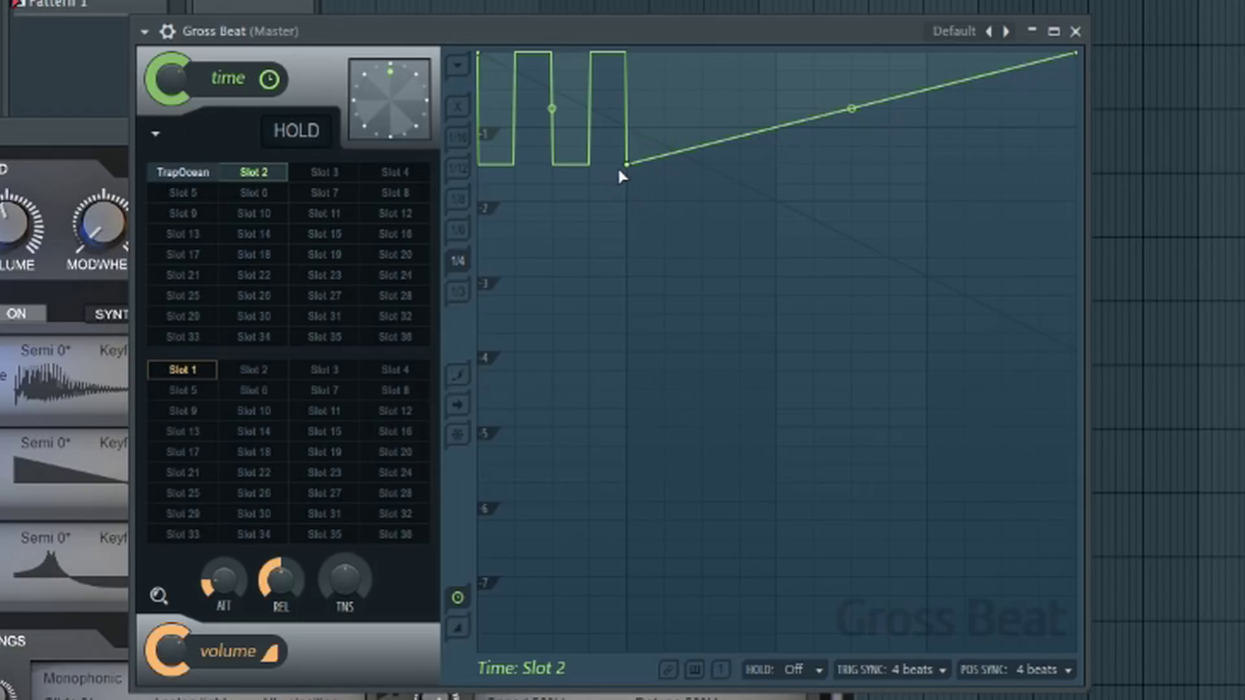
- Try the beat-one point near the -6 and -2 lines during playback, and settle it on the -1 line
left_click_drag(633, 166, 634, 509)
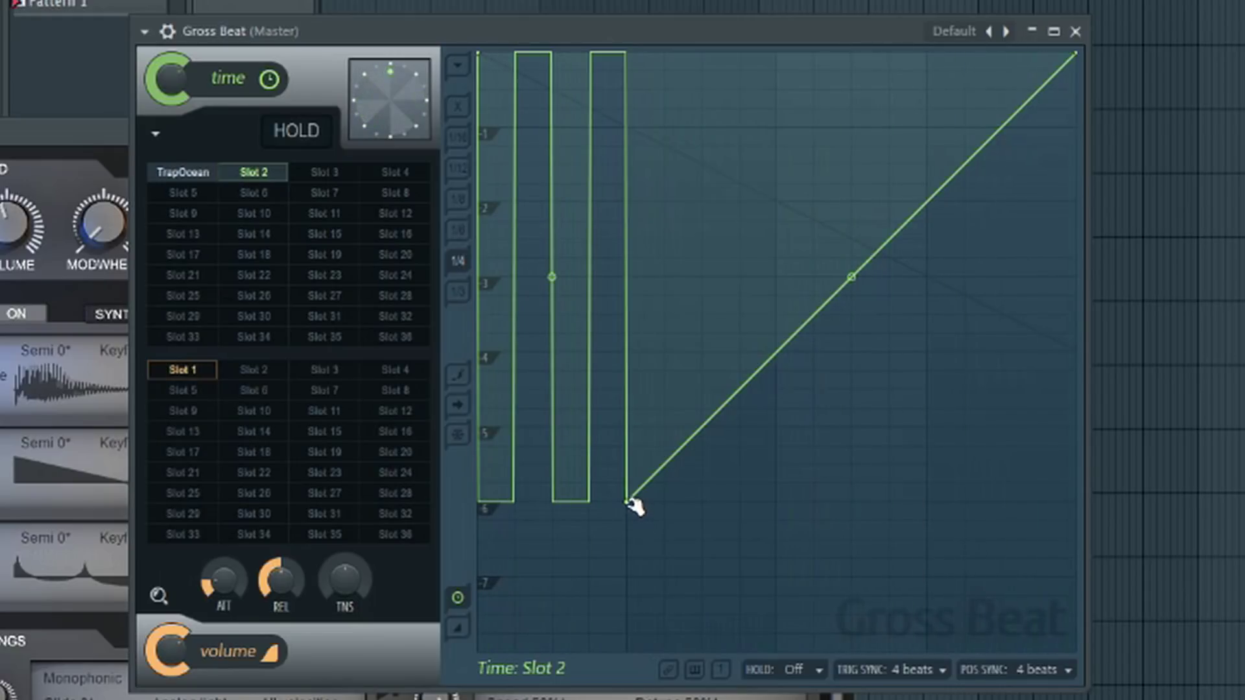
left_click_drag(633, 503, 634, 199)
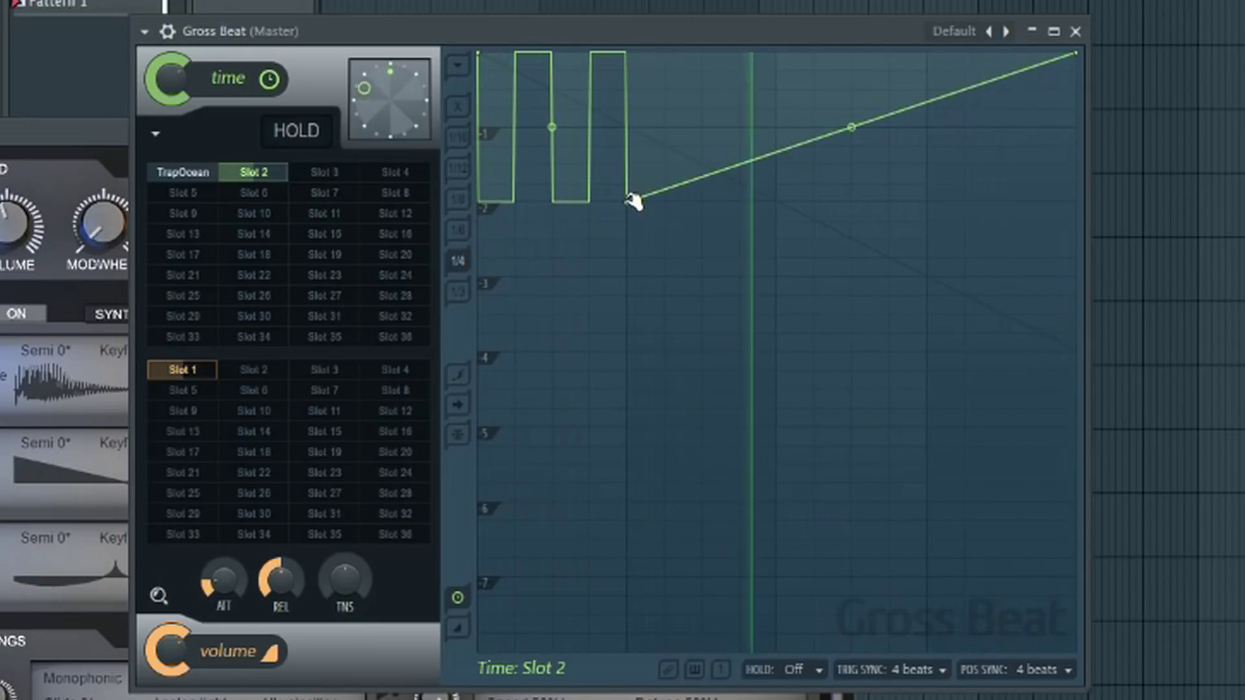
left_click_drag(634, 201, 631, 125)
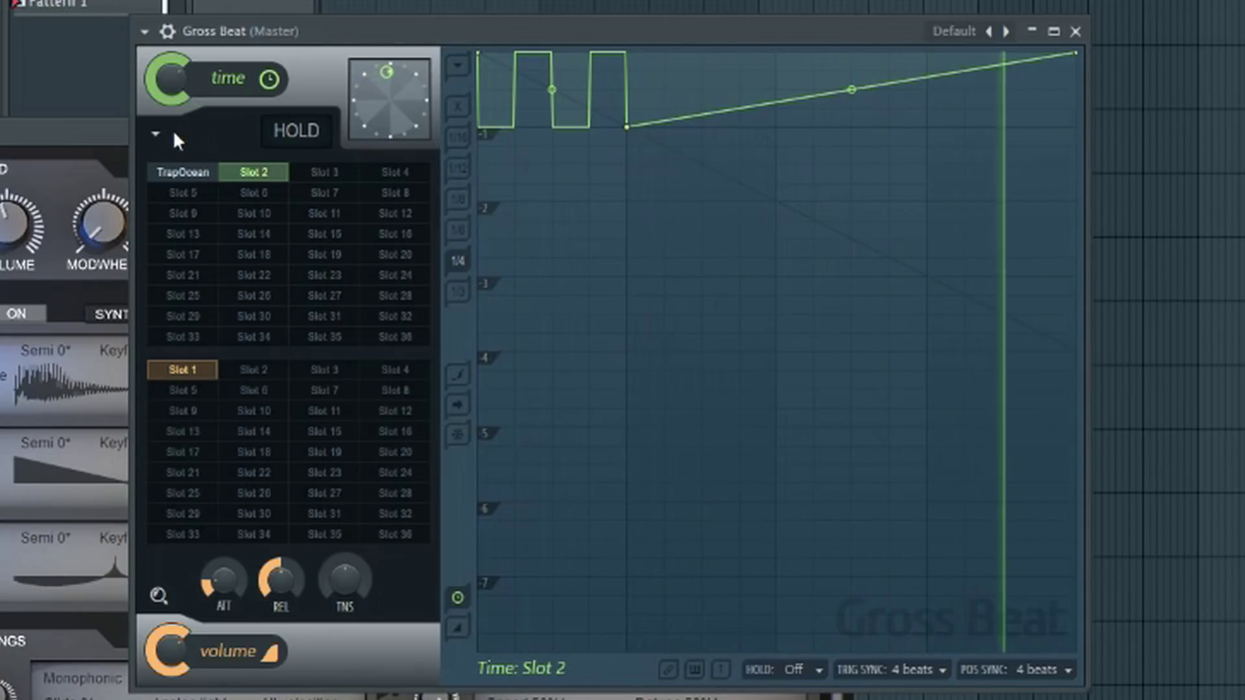
- Return to the TrapOcean slot and set both trigger sync and position sync to Off
left_click(184, 174)
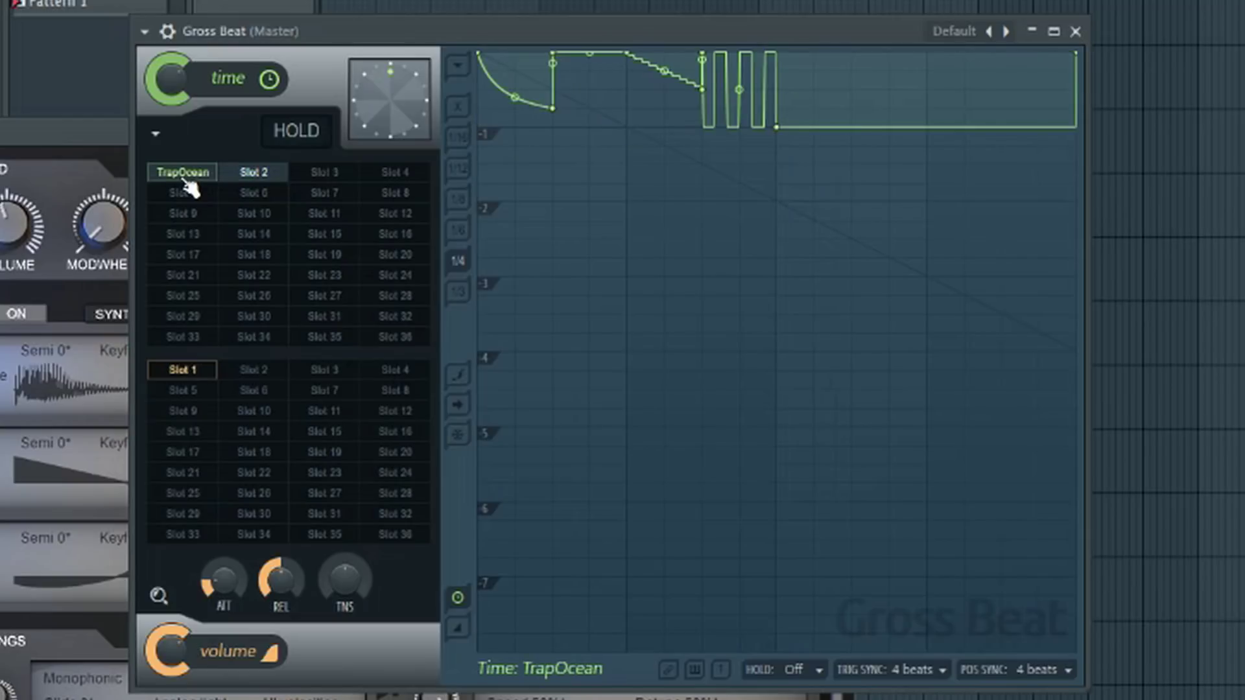
left_click(935, 672)
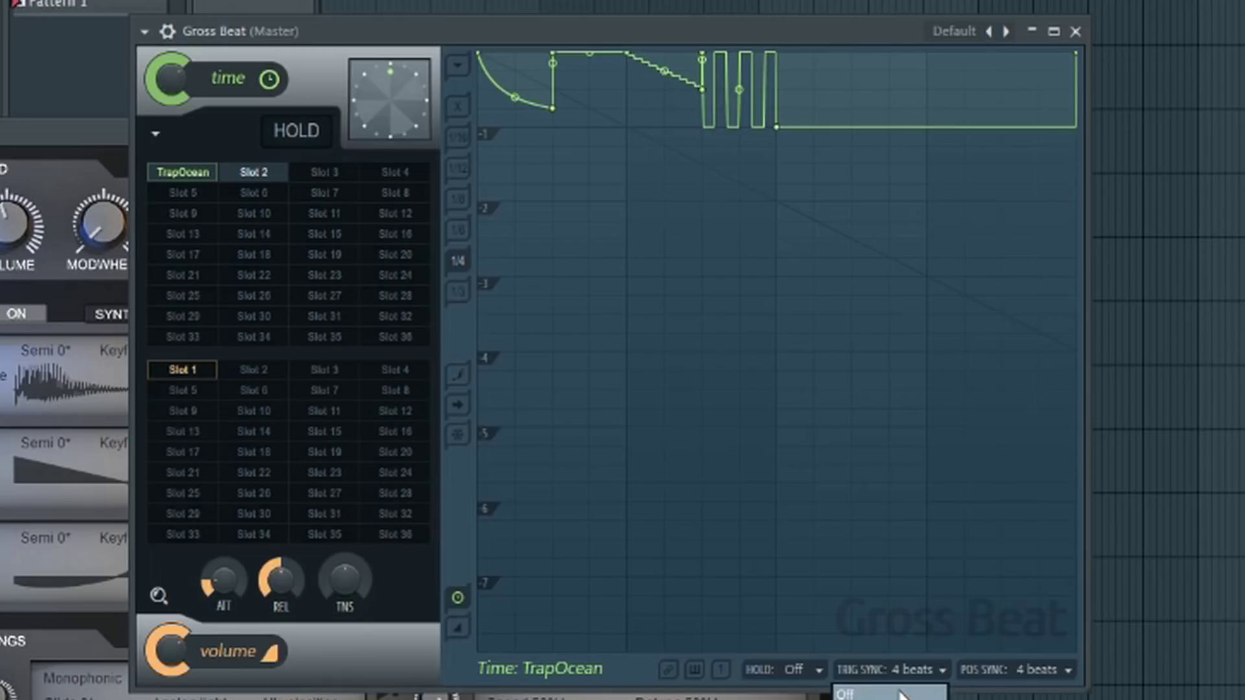
left_click(941, 690)
left_click(1048, 670)
left_click(1026, 694)
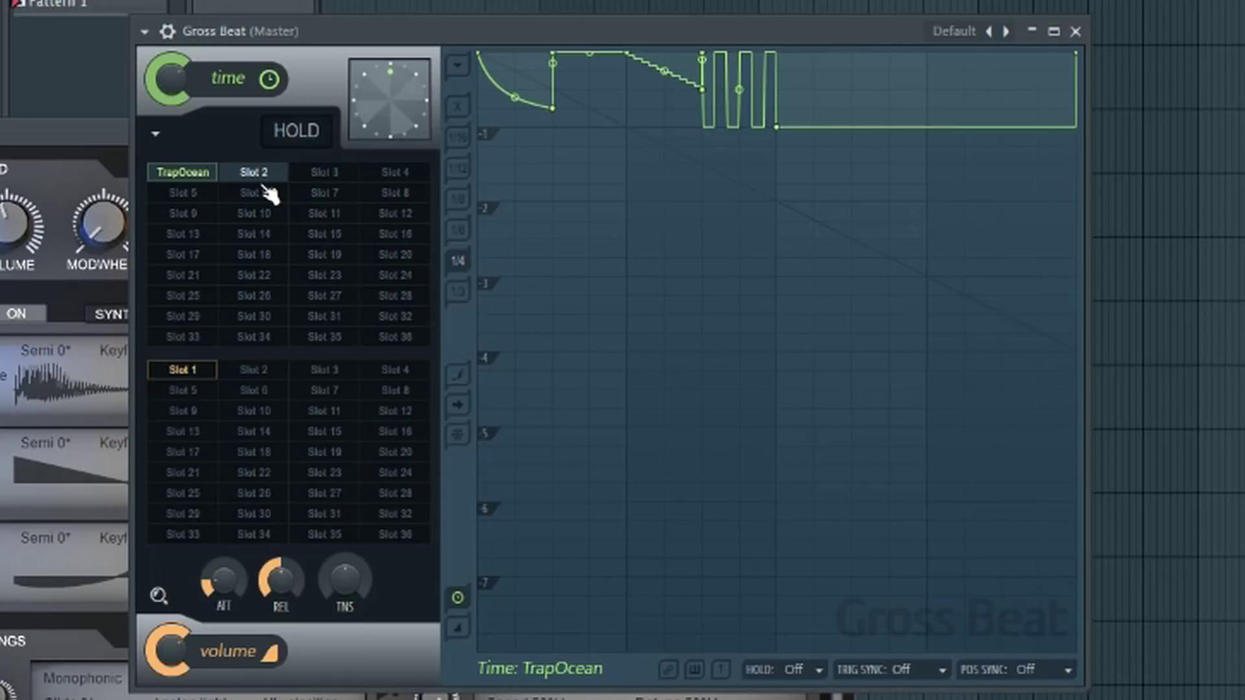
- Play back the pattern while switching between the TrapOcean slot and Slot 2 to hear how they change without sync
key("space")
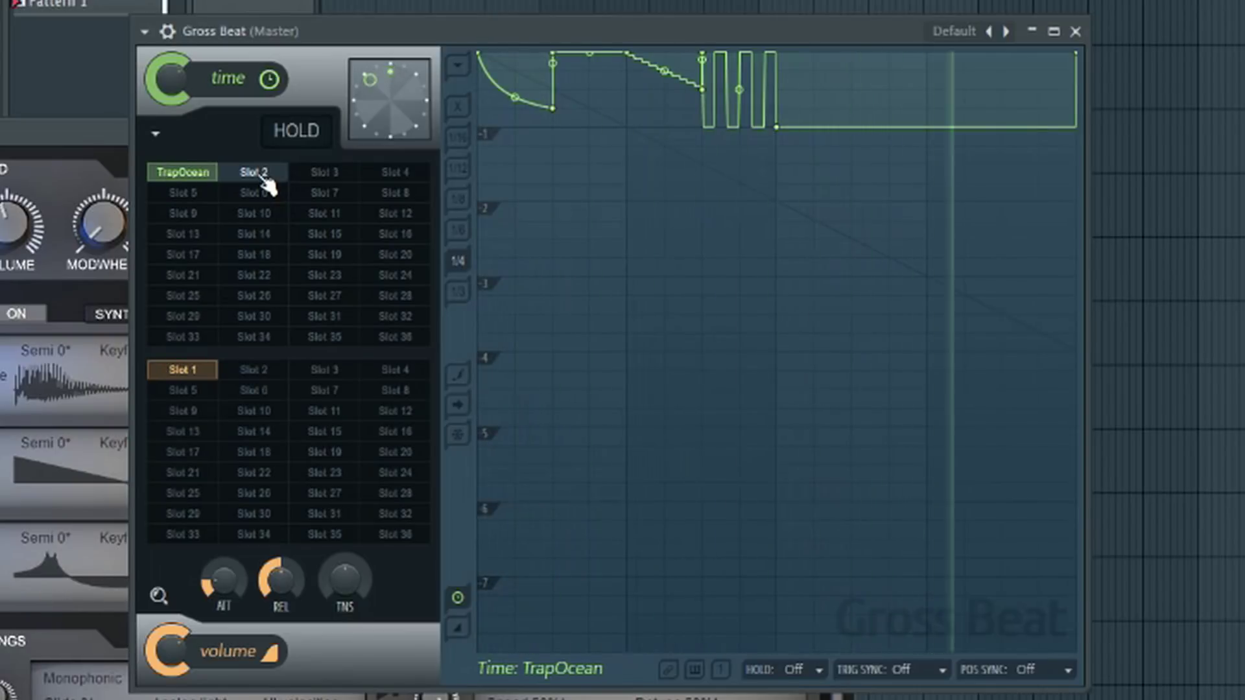
left_click(264, 183)
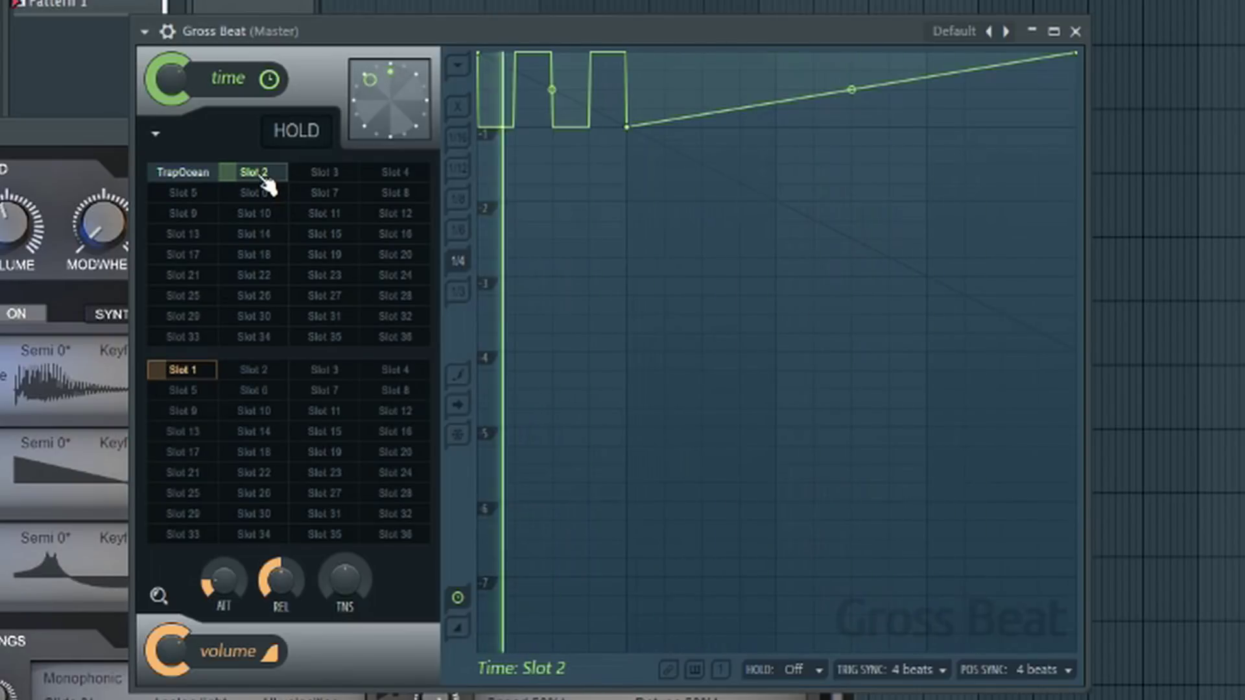
left_click(206, 180)
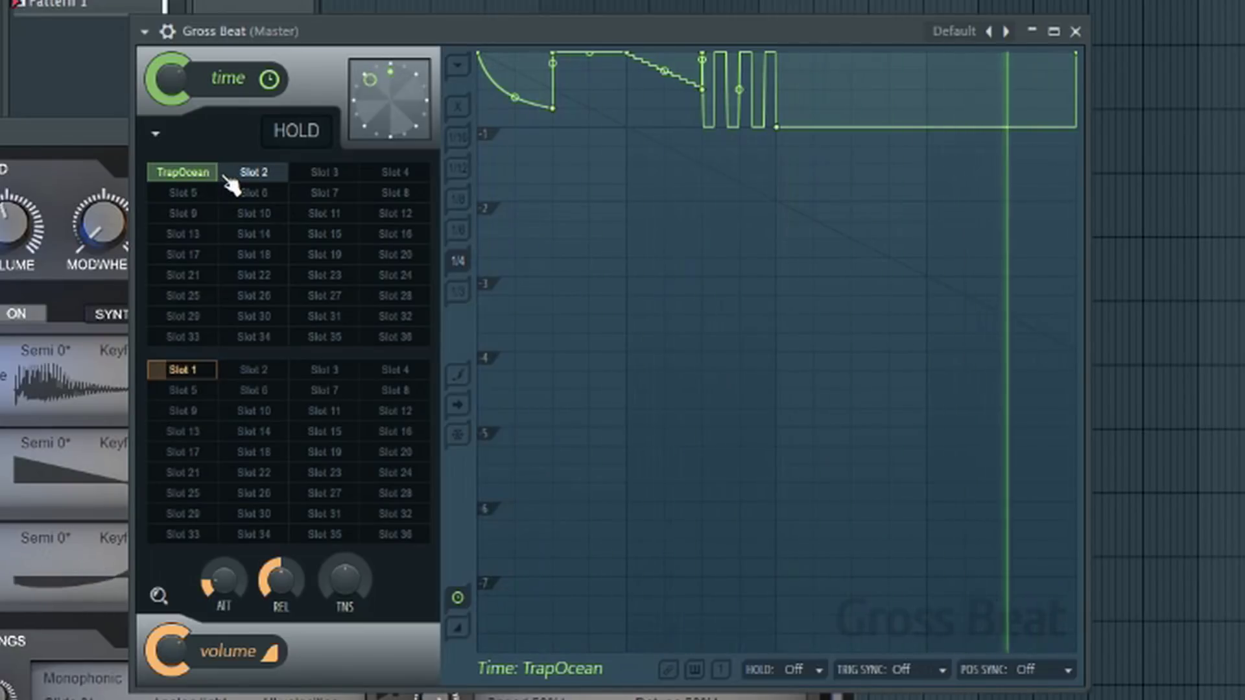
left_click(243, 182)
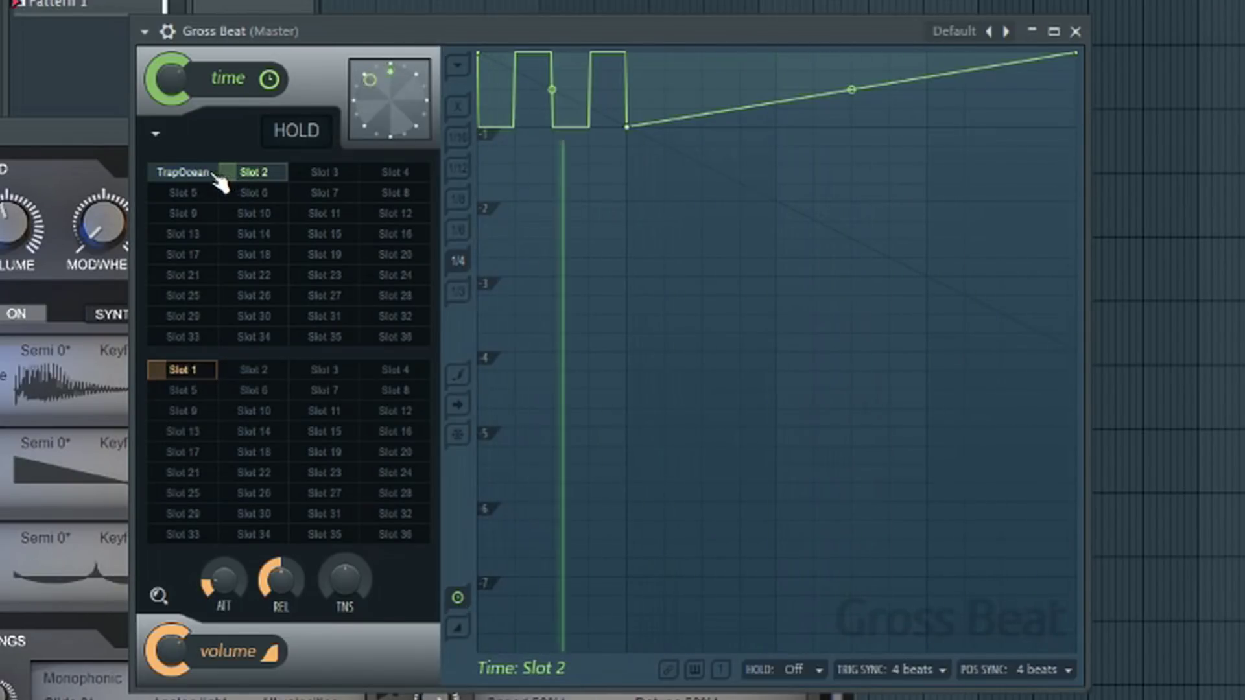
left_click(180, 179)
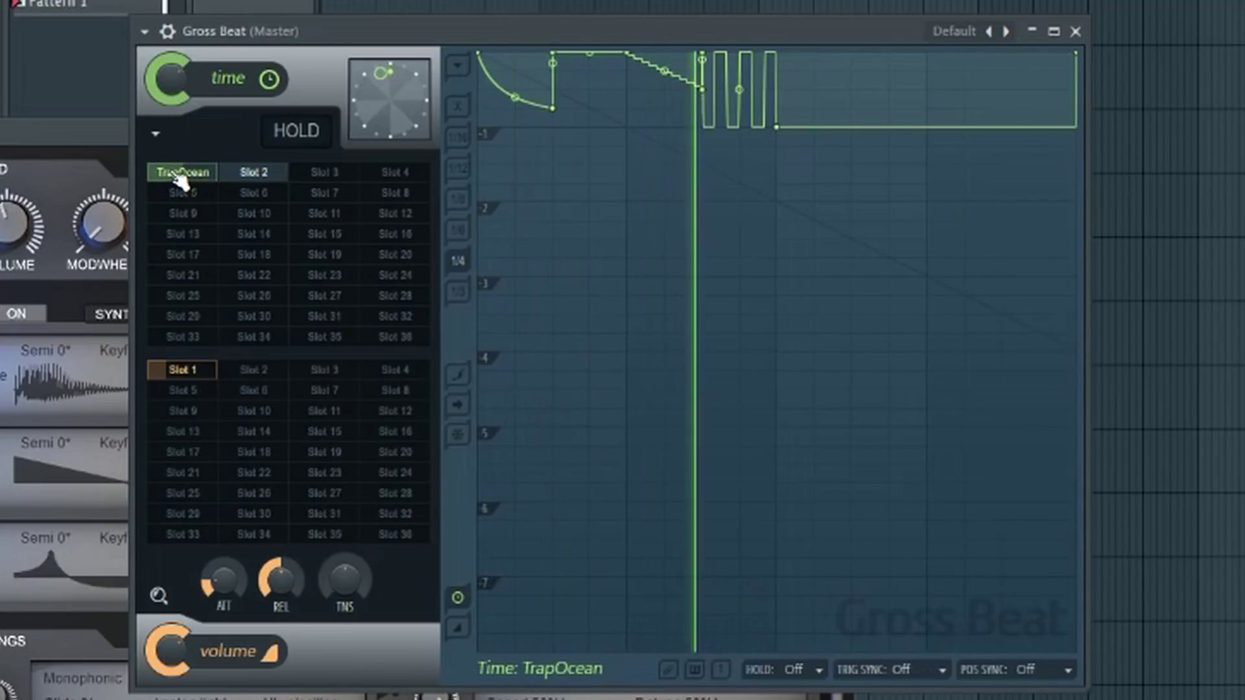
key("space")
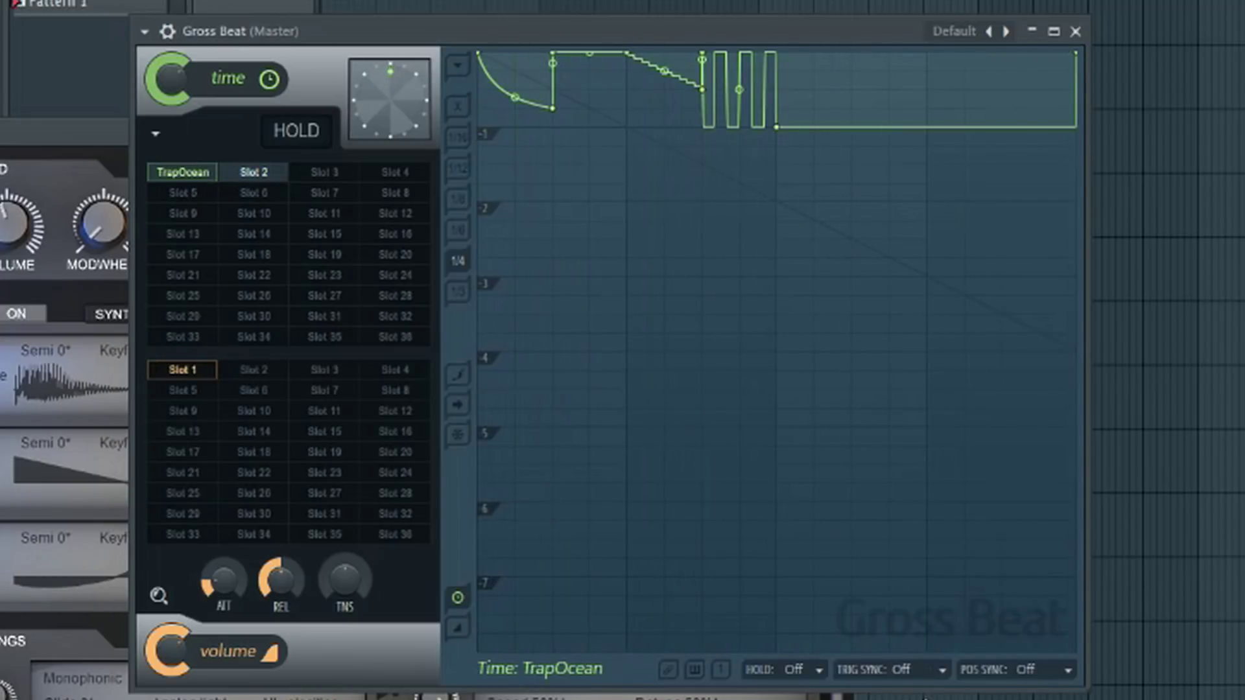
- Set both trigger sync and position sync of the TrapOcean slot to 1 beat
left_click(934, 671)
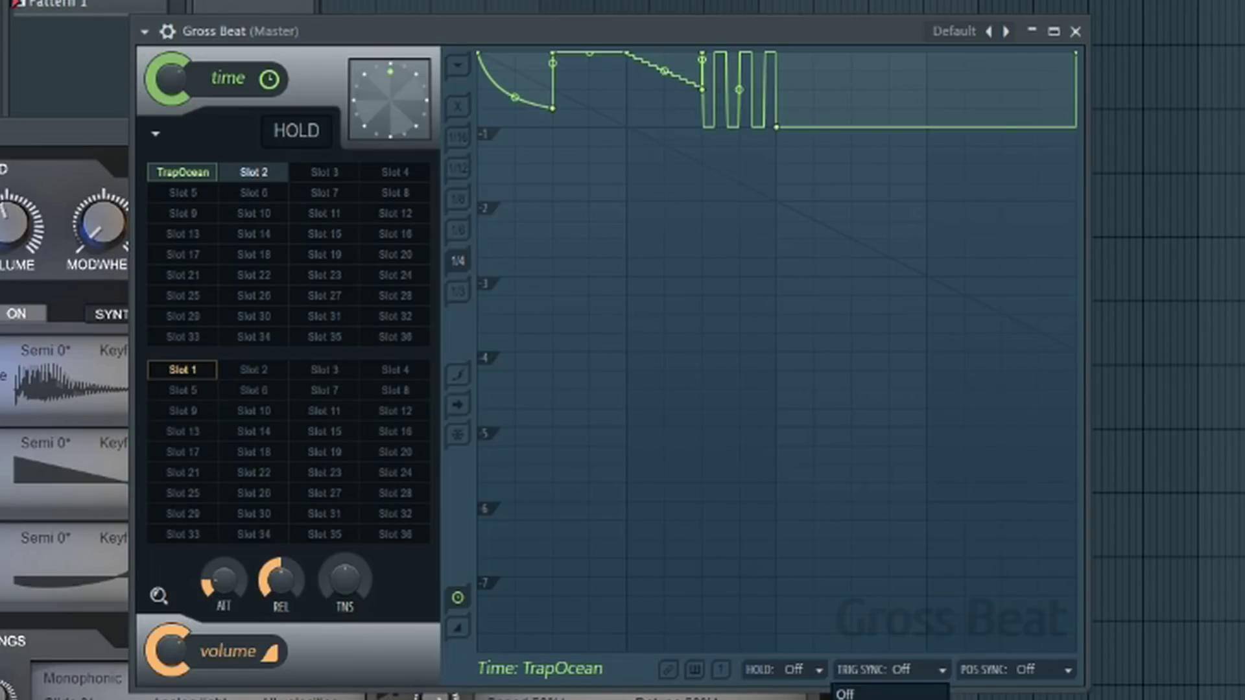
left_click(890, 699)
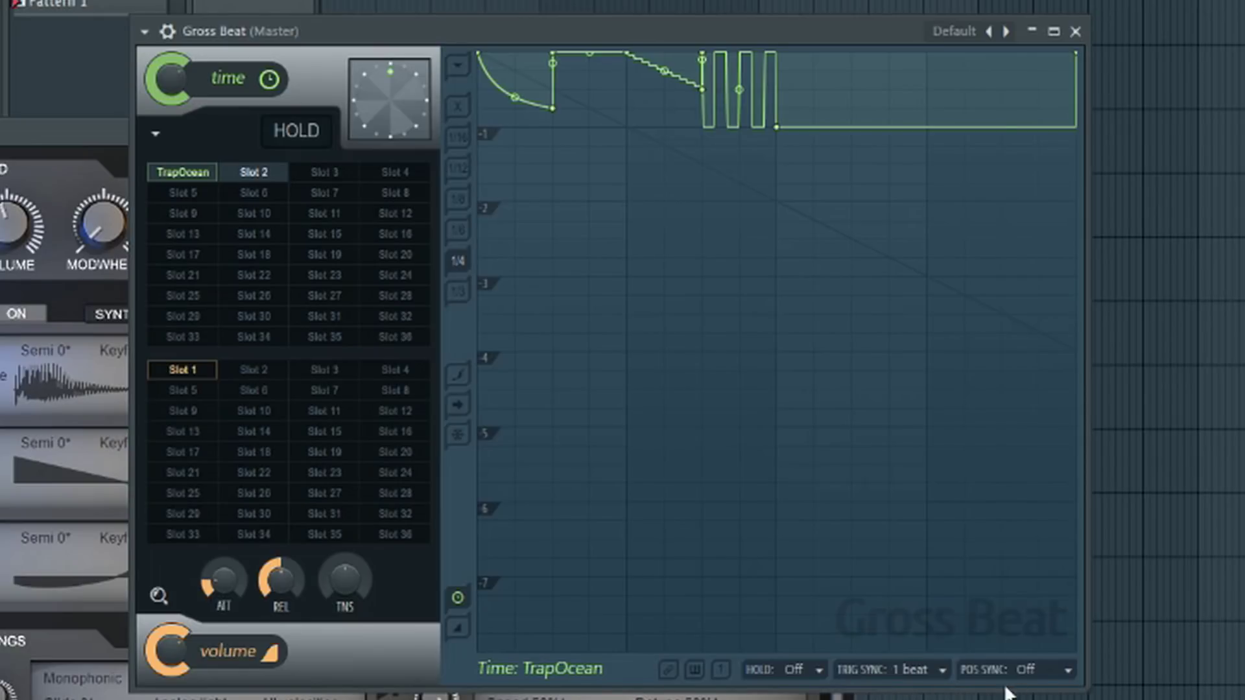
left_click(1044, 671)
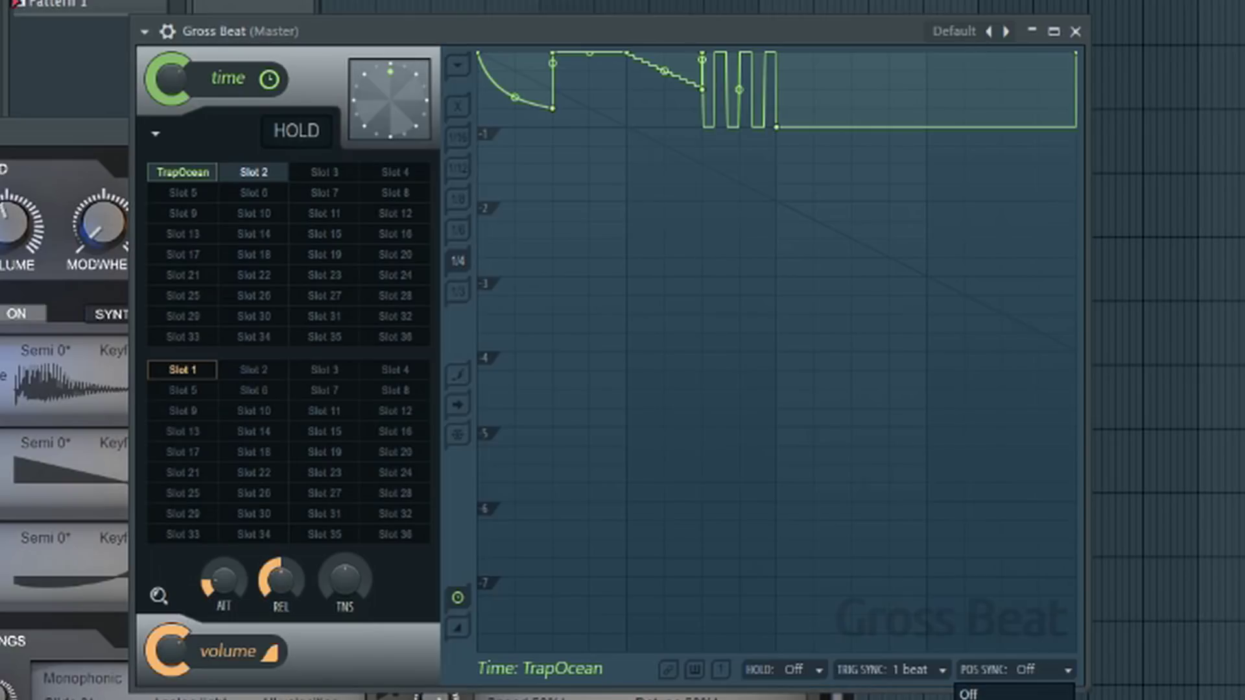
left_click(1013, 699)
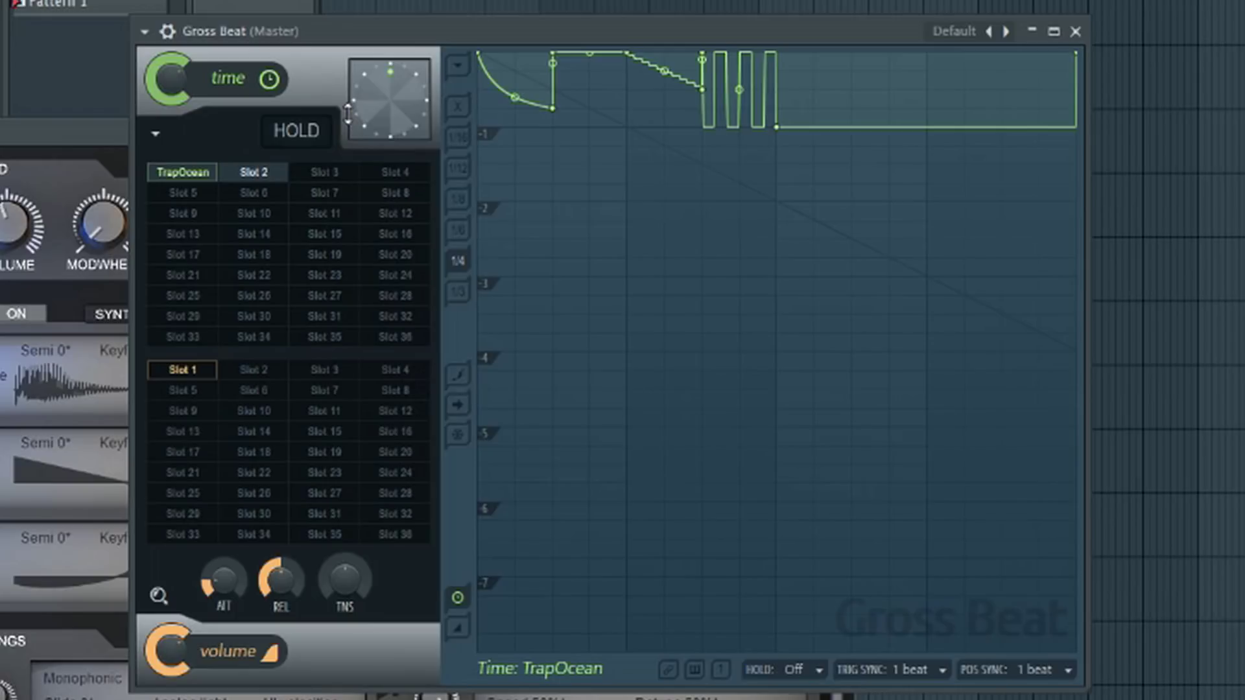
- Save the current Gross Beat state as a preset named Traptendo in the default Gross Beat presets folder
left_click(144, 33)
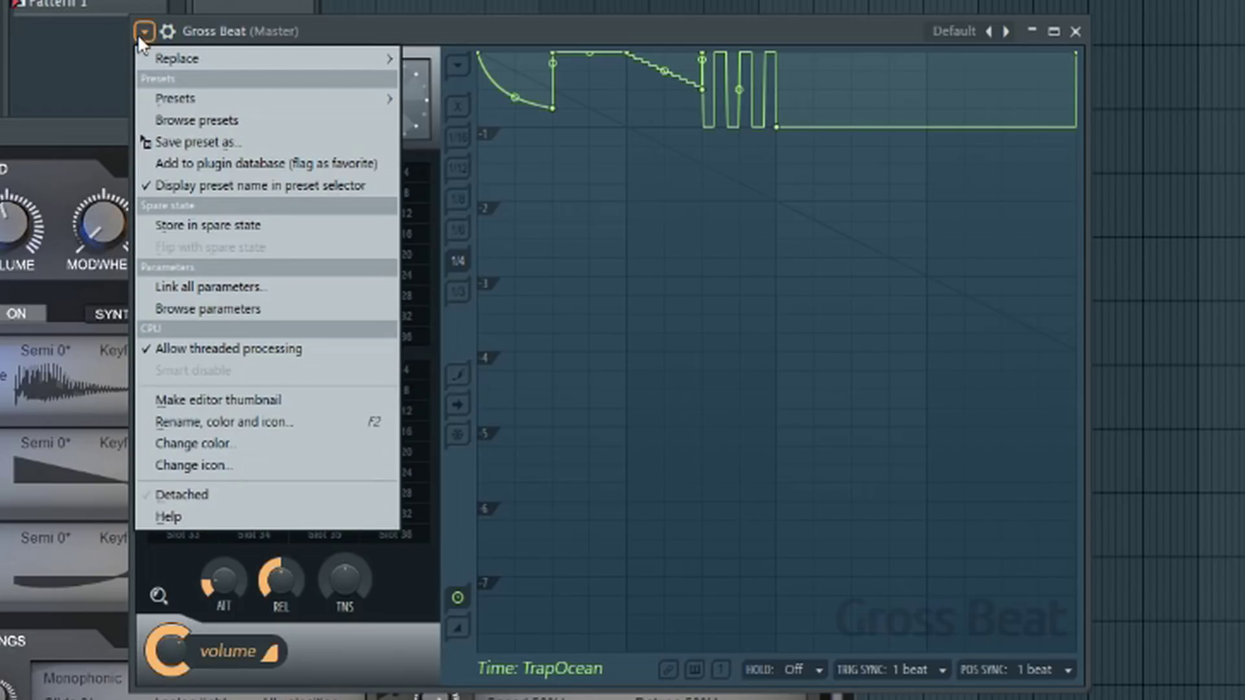
left_click(207, 140)
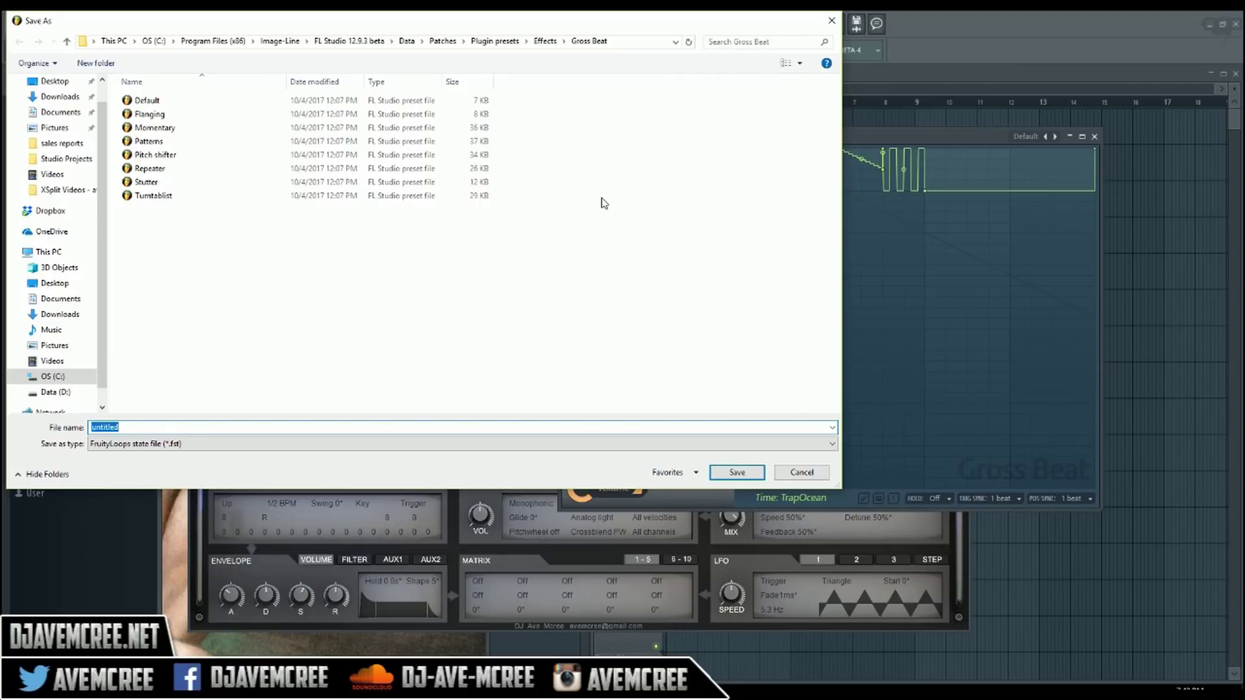
type("TrapOcean")
key("Return")
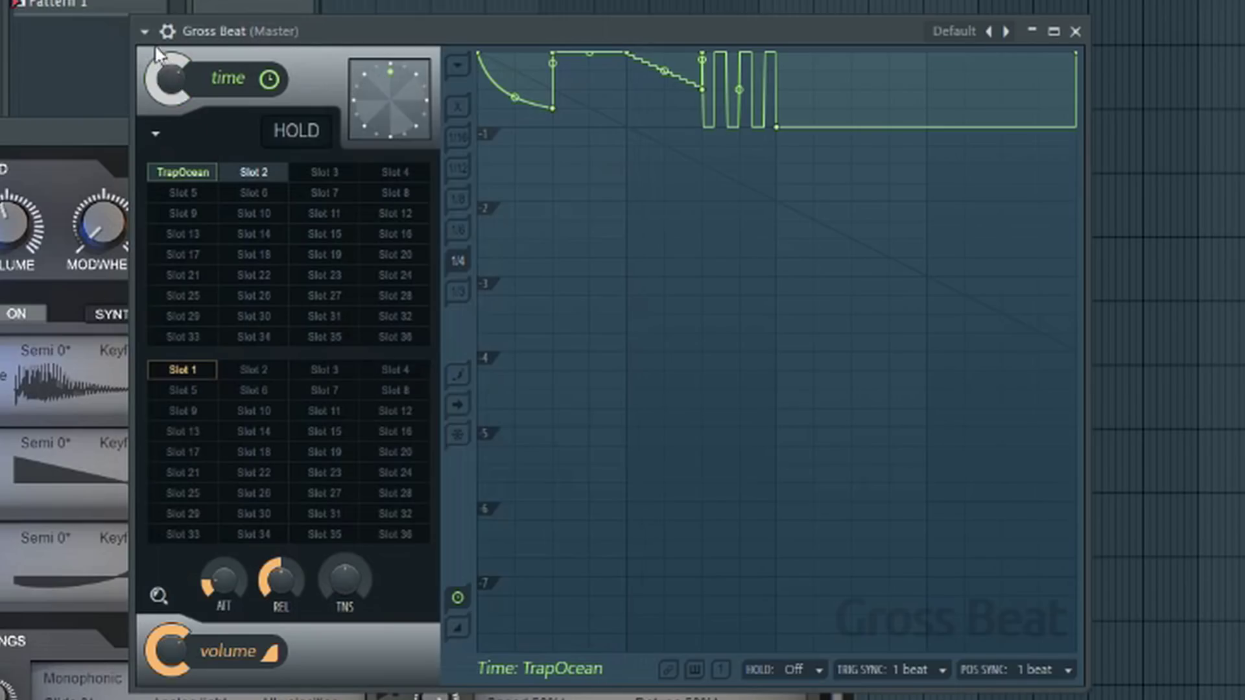
- Load the Momentary preset and activate its 1/2 Speed time slot
left_click(145, 32)
mouse_move(194, 99)
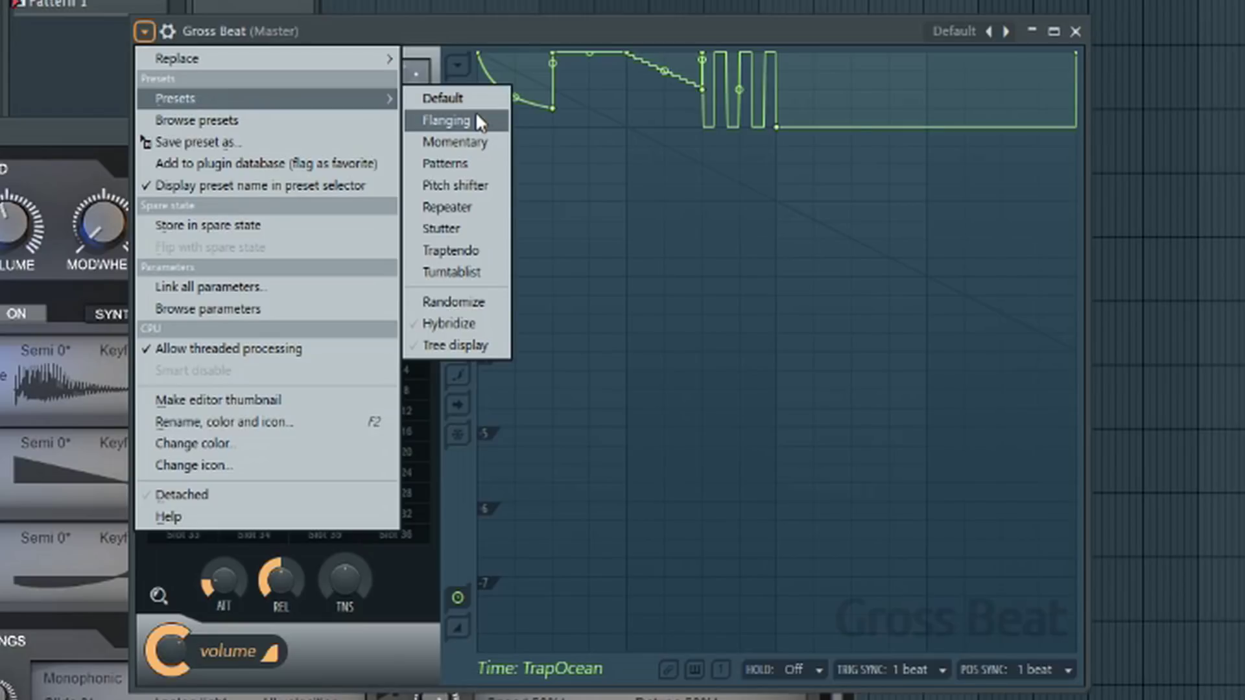
left_click(478, 140)
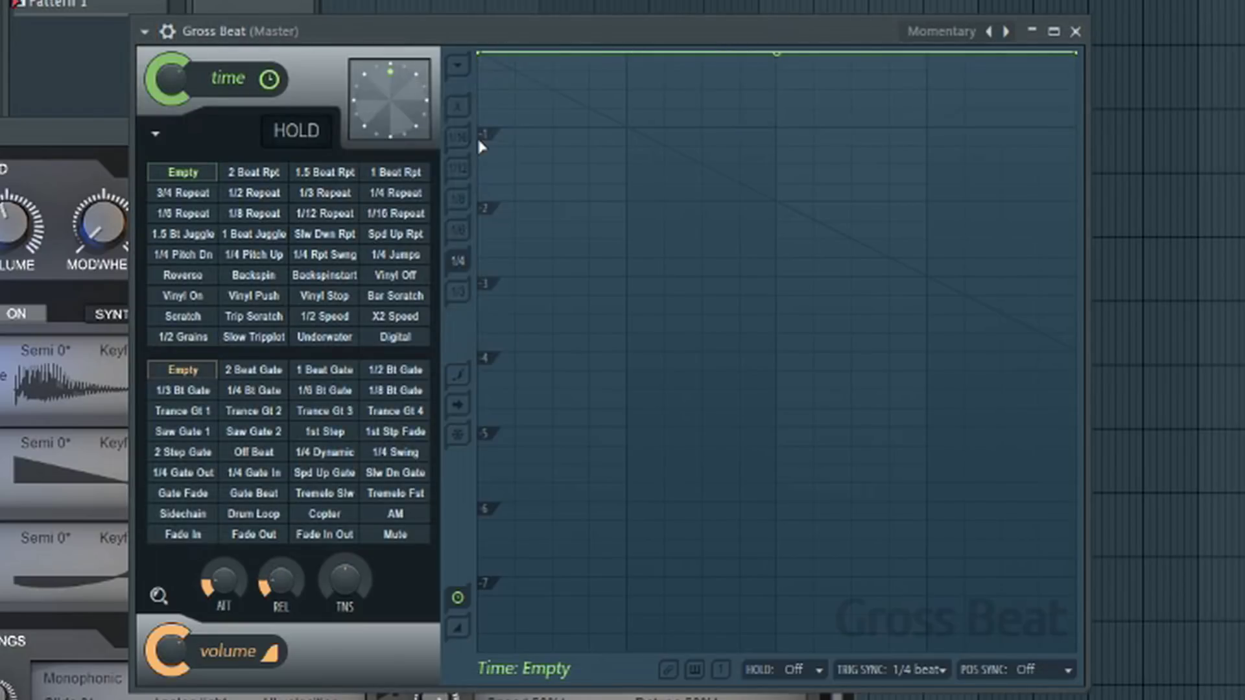
left_click(346, 319)
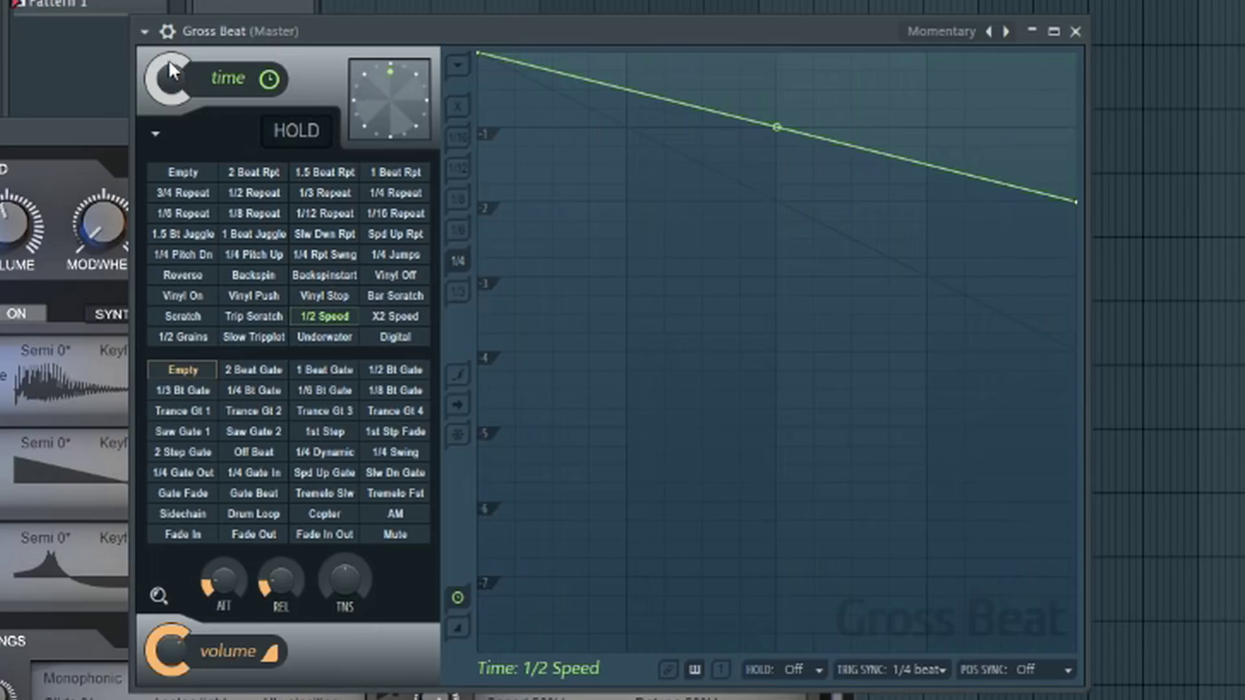
- Load the custom Traptendo preset
left_click(146, 31)
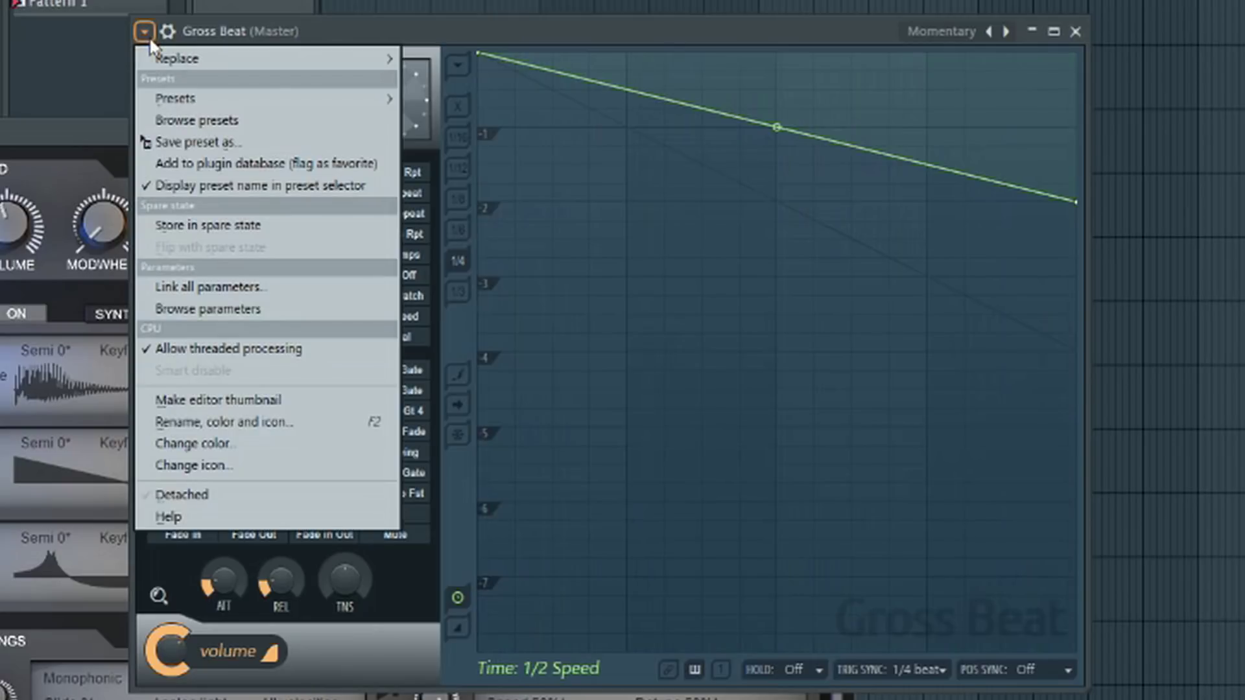
mouse_move(172, 95)
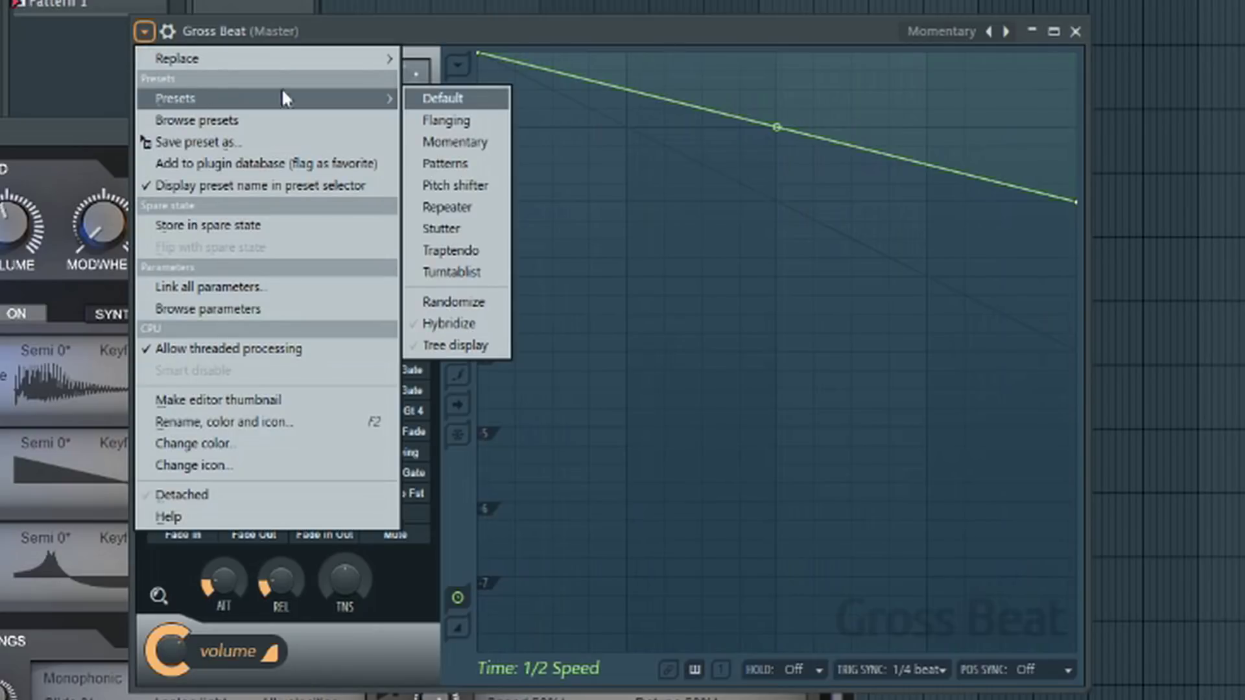
left_click(478, 258)
- Activate Slot 2 in the time bank and rename it as wild
left_click(279, 176)
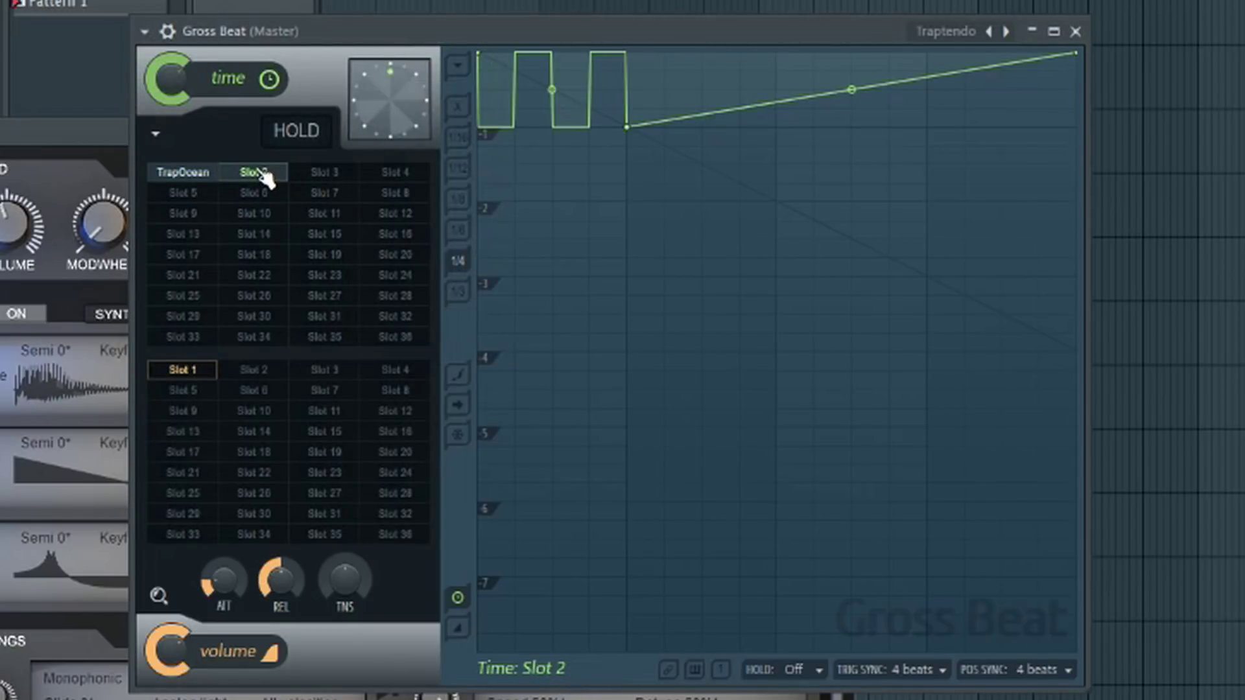
right_click(259, 173)
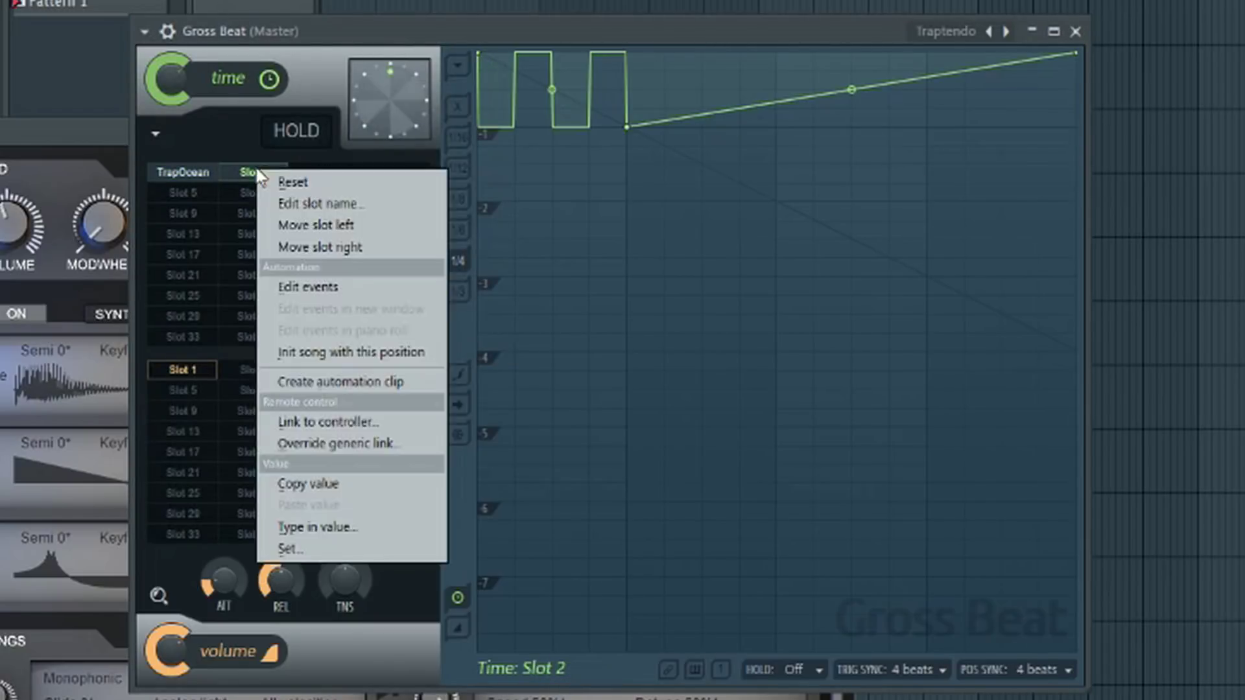
left_click(278, 203)
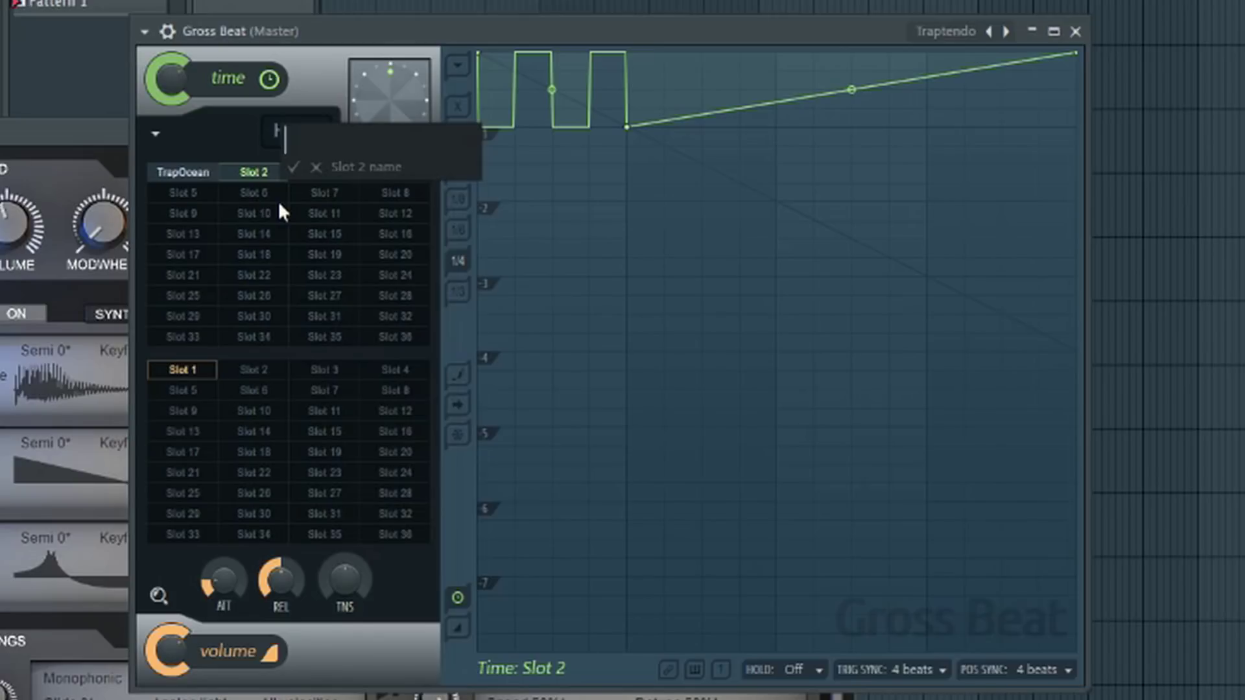
type("wild")
key("Return")
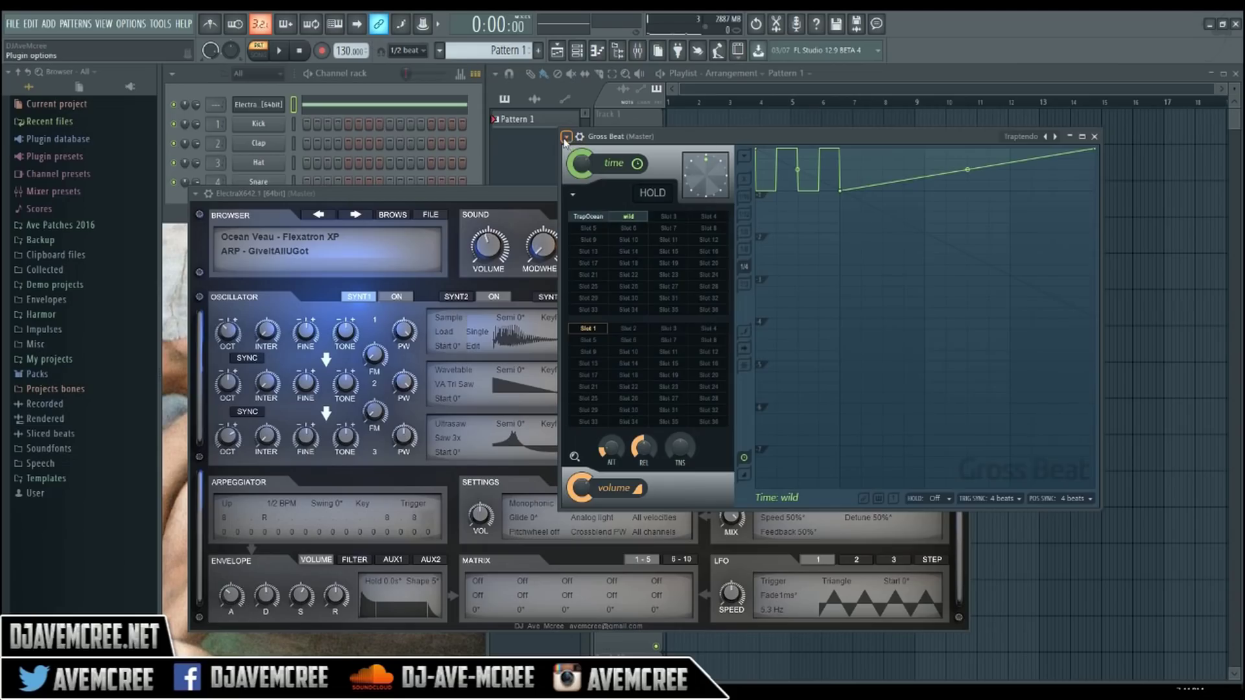
- Save the preset over the existing Traptendo file, agreeing to replace it
left_click(144, 31)
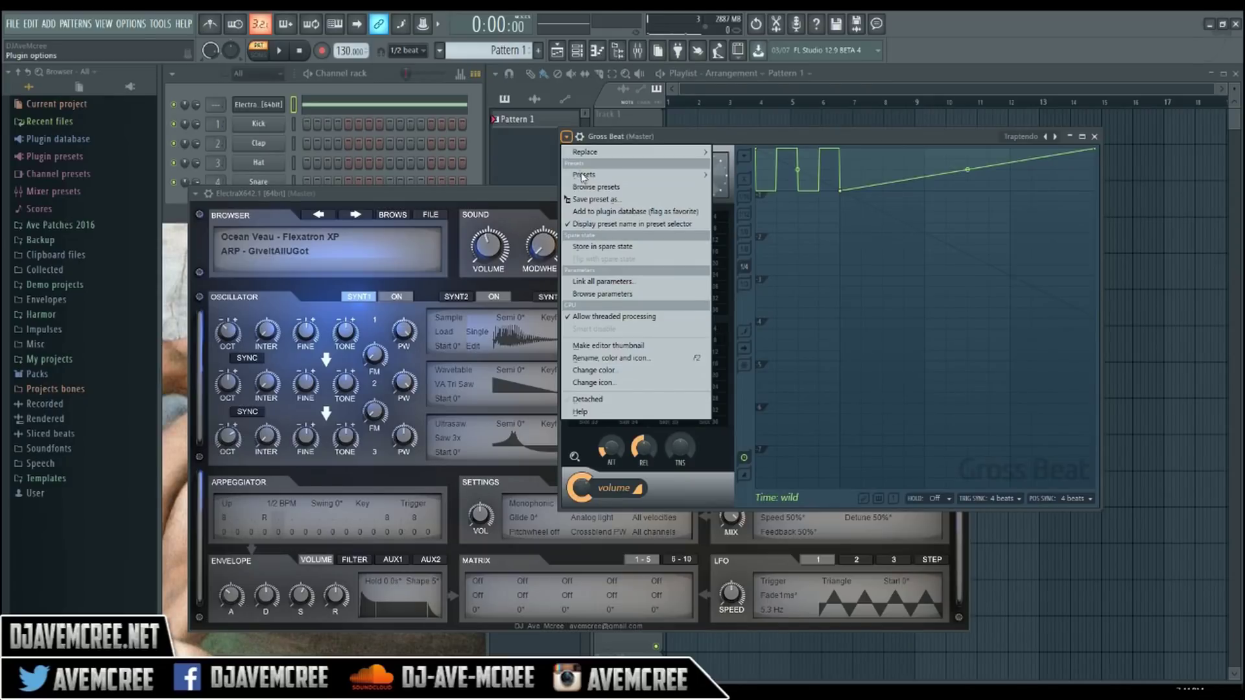
left_click(594, 197)
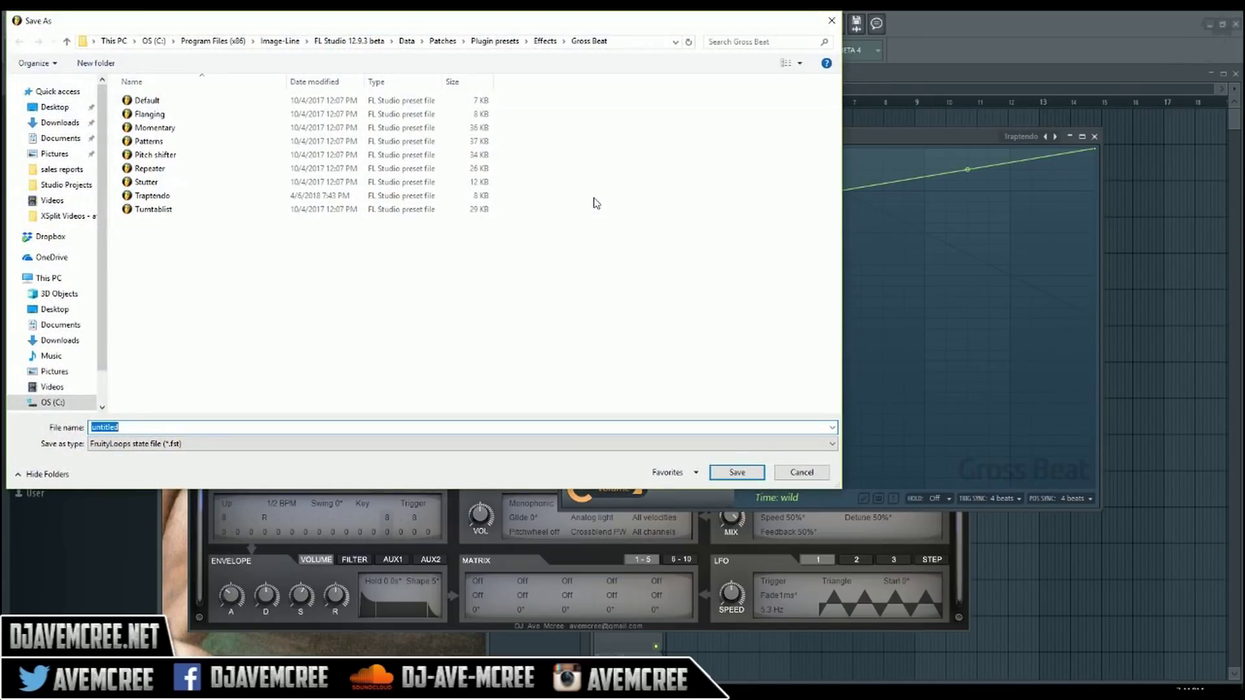
left_click(133, 197)
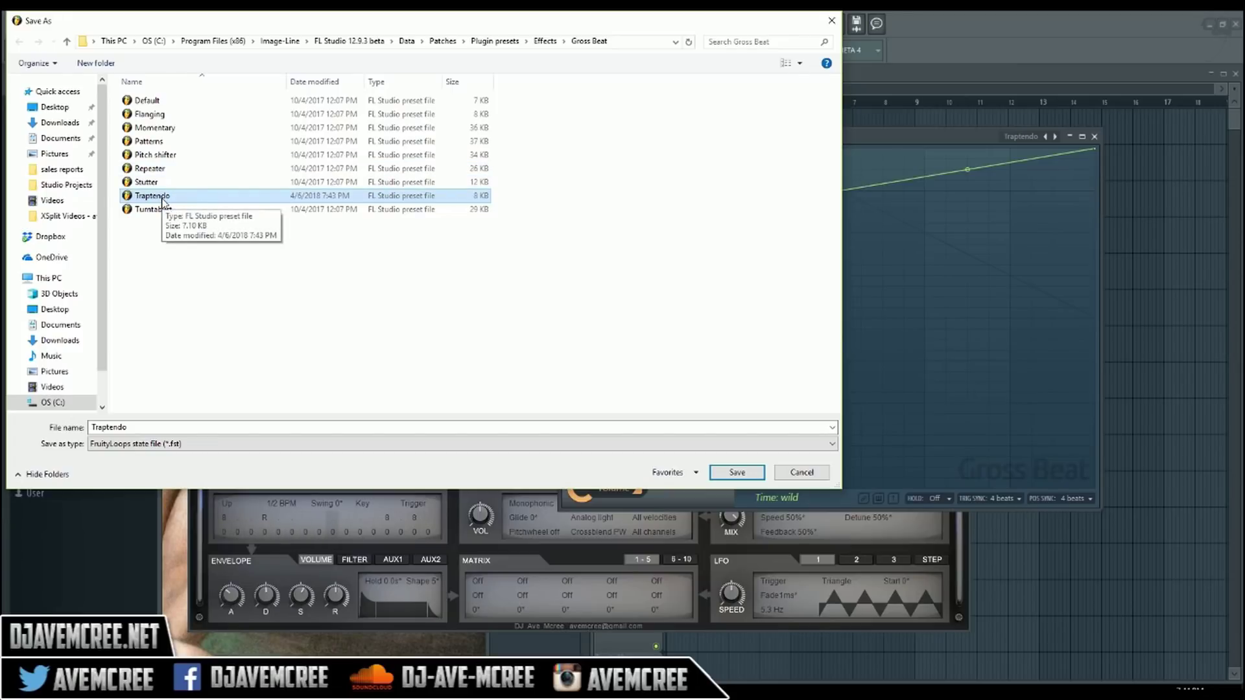
left_click(746, 472)
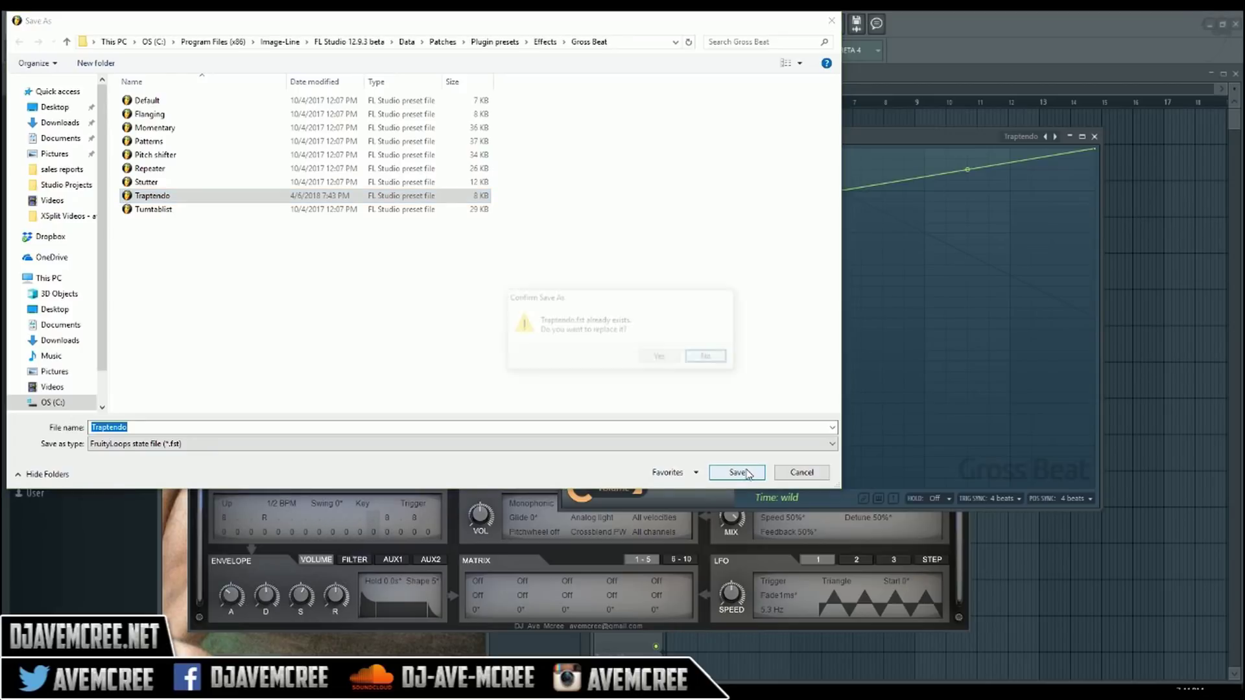
left_click(674, 362)
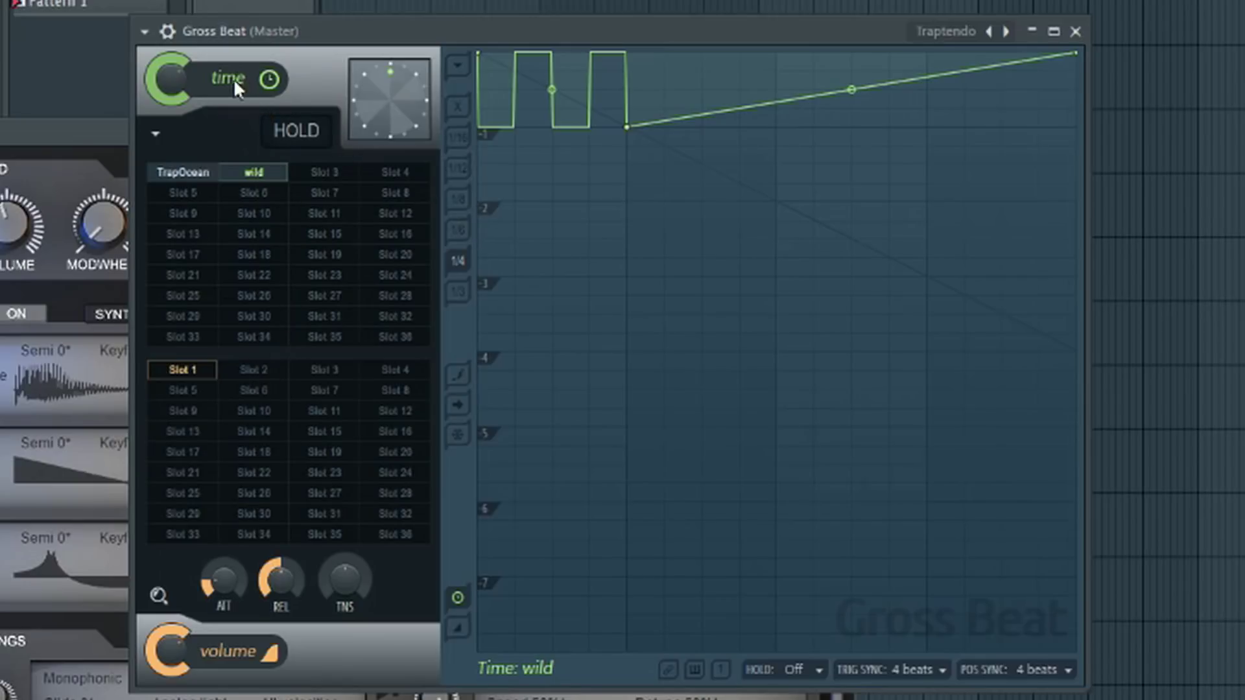
- In volume Slot 2, add a slightly lowered envelope point a quarter beat in and set its mode to Hold
left_click(254, 370)
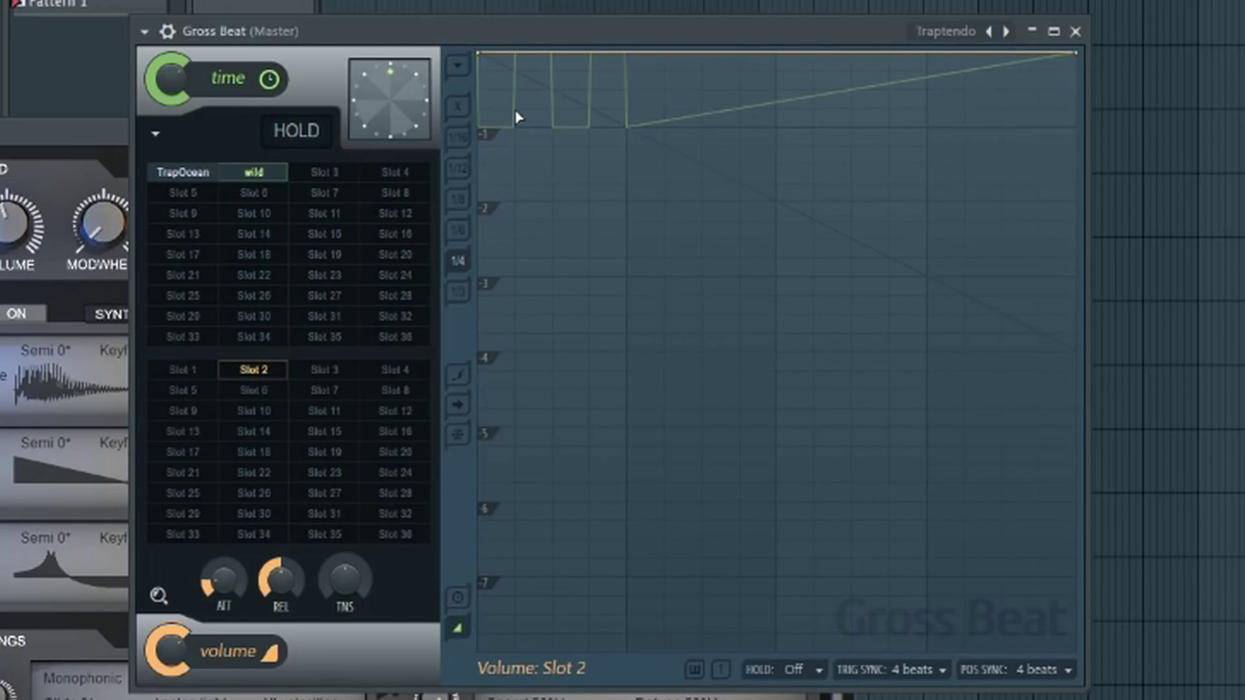
left_click_drag(518, 117, 521, 110)
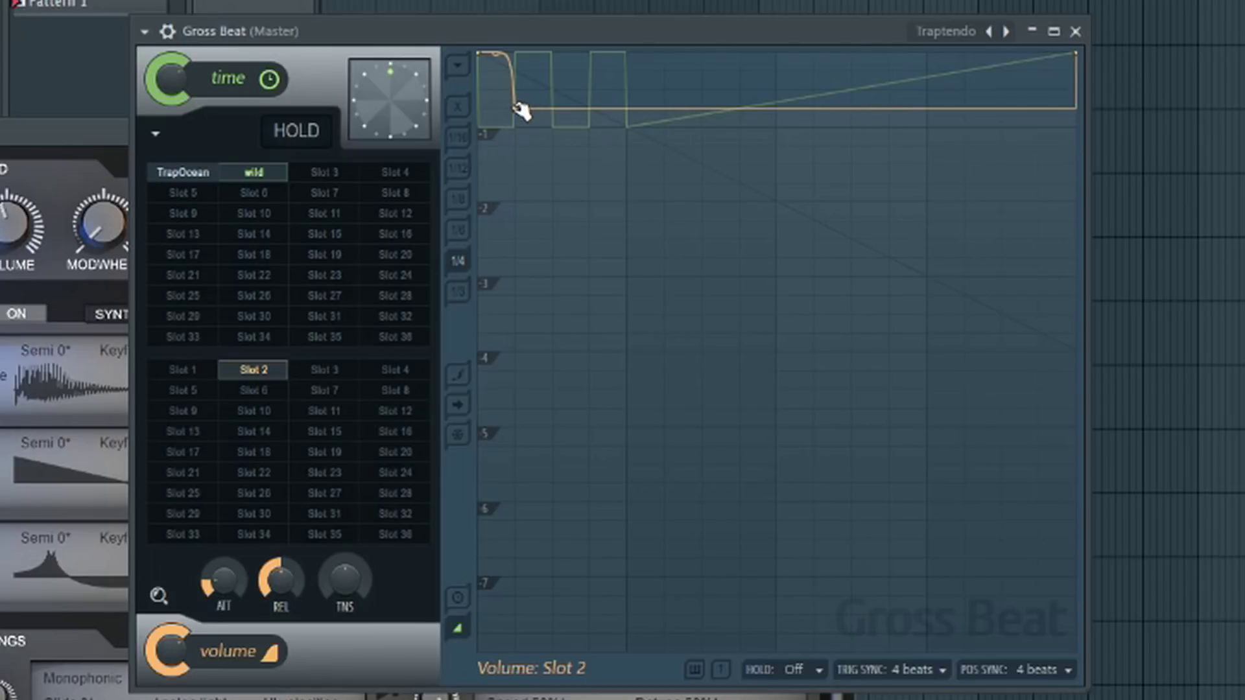
right_click(516, 110)
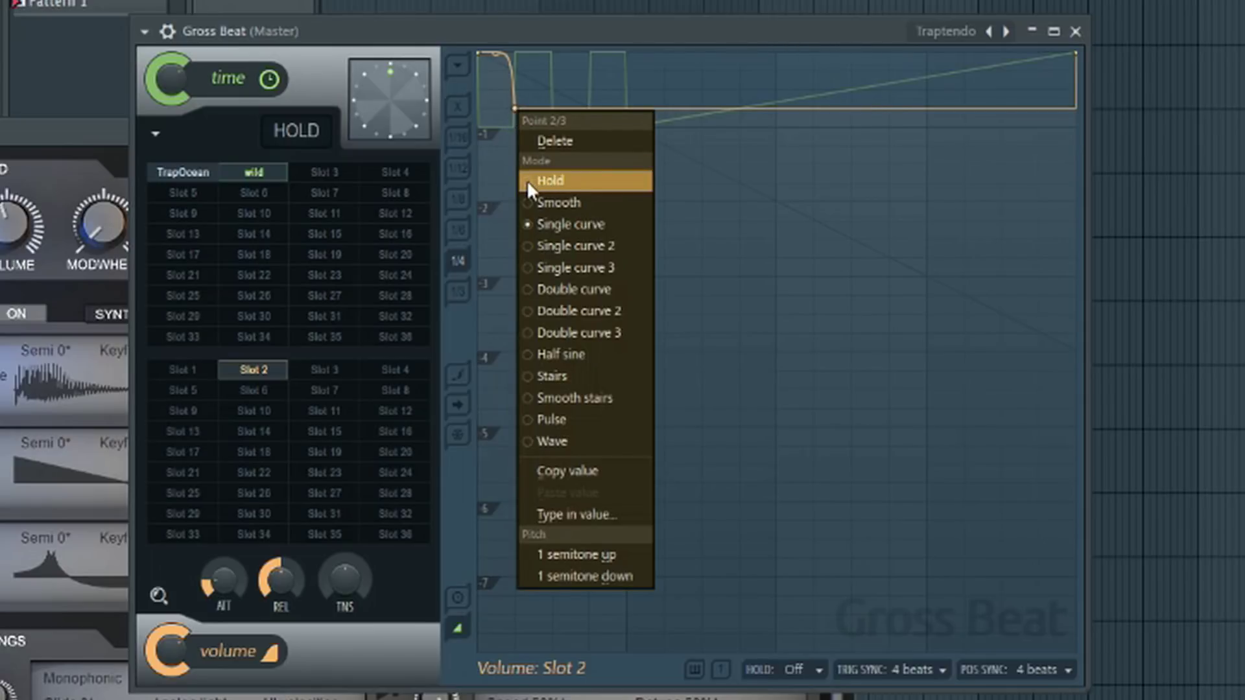
left_click(549, 181)
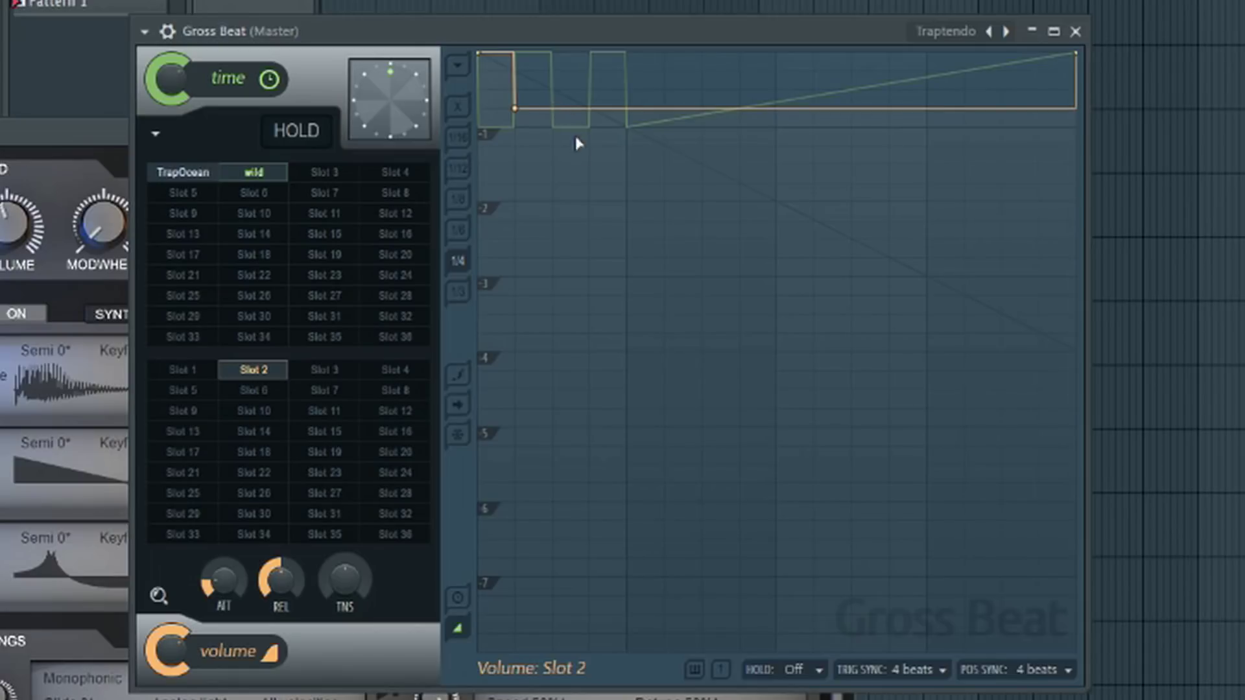
- Add volume points at 0.75 beat and, at full level, 1.25 beats, start playback, and lower the 0.75-beat point to the minimum
left_click(586, 353)
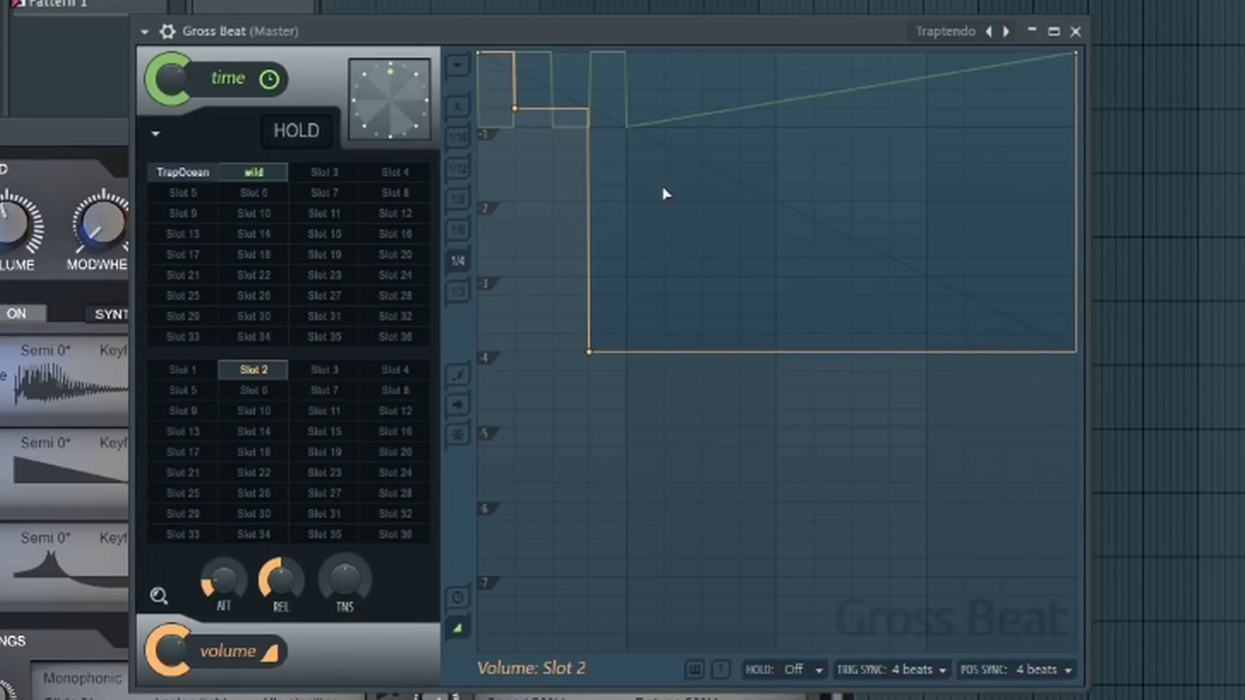
left_click(666, 55)
key("space")
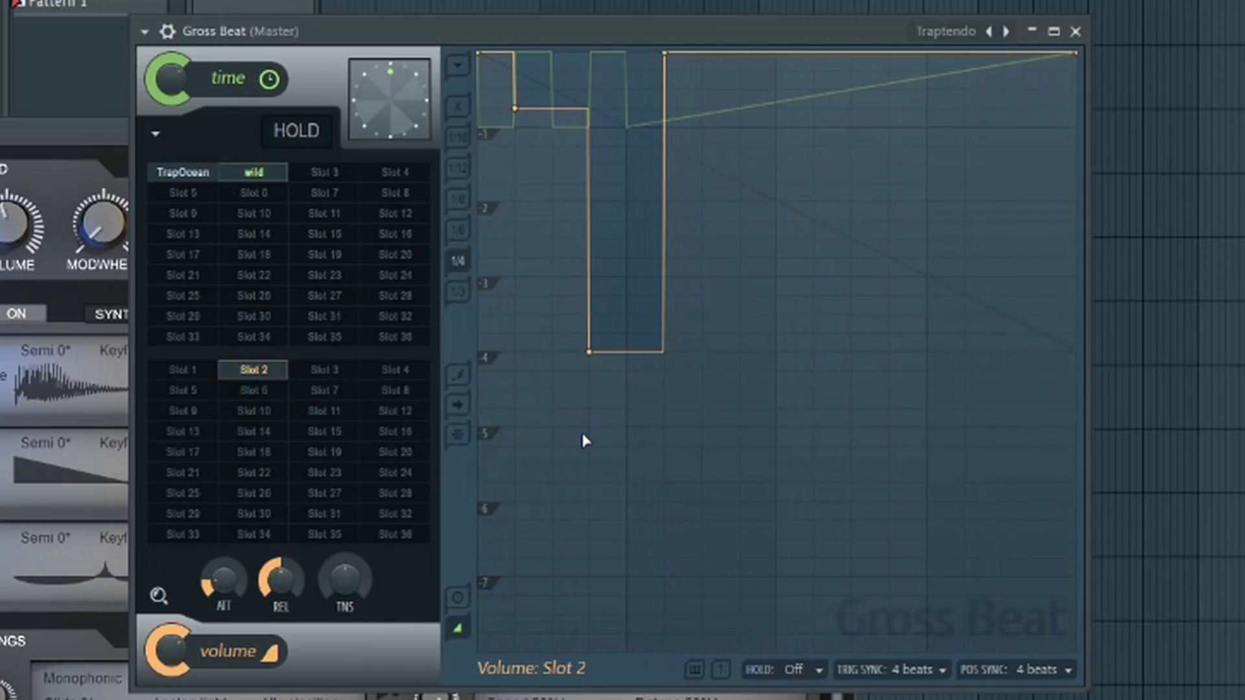
left_click_drag(594, 415, 593, 634)
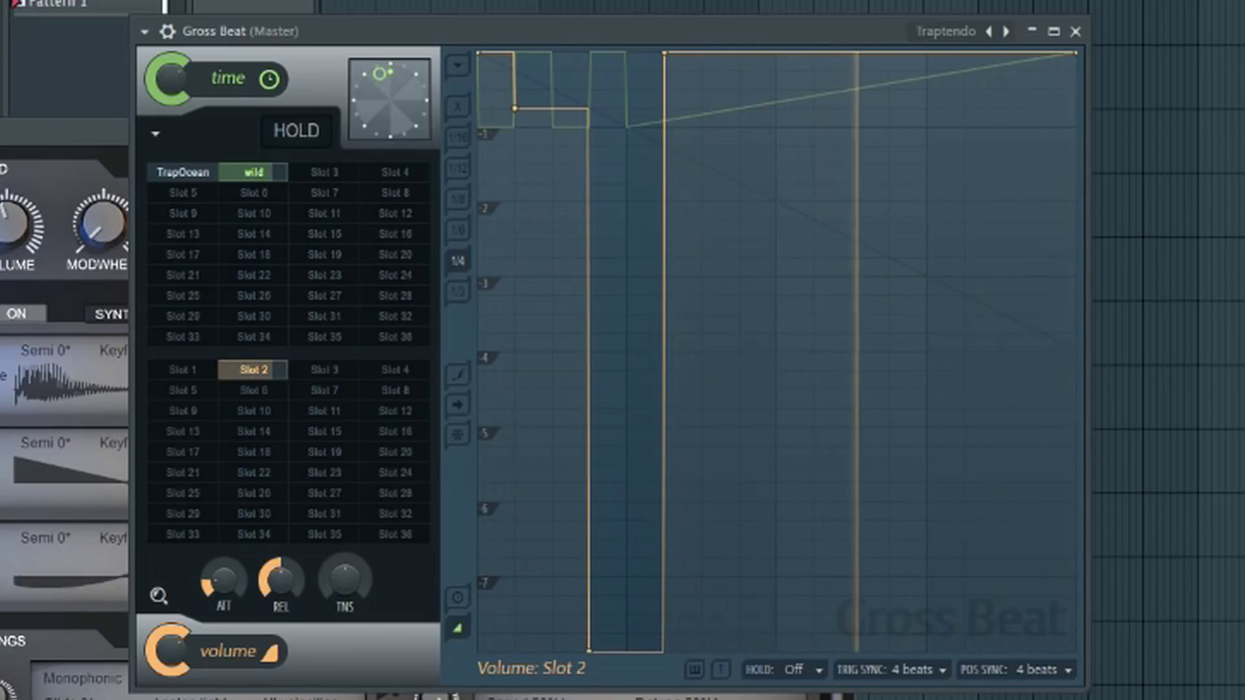
- Activate the TrapOcean time slot and rename volume Slot 2 as Gut
left_click(200, 178)
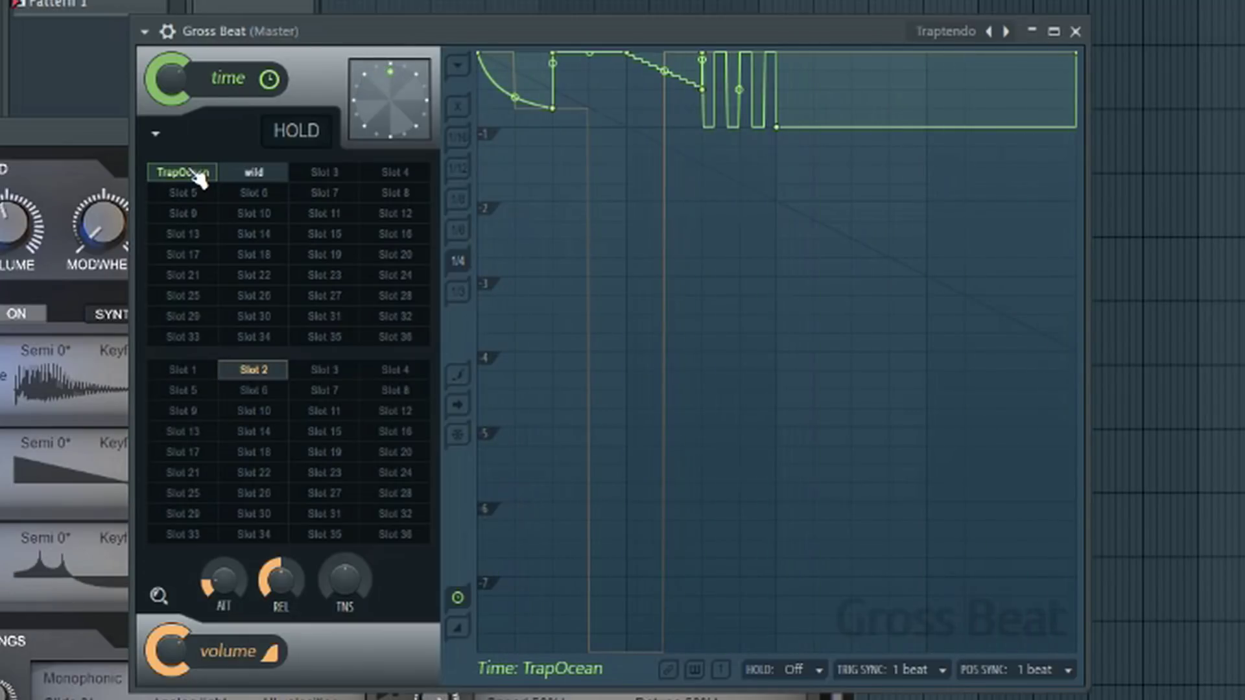
right_click(254, 382)
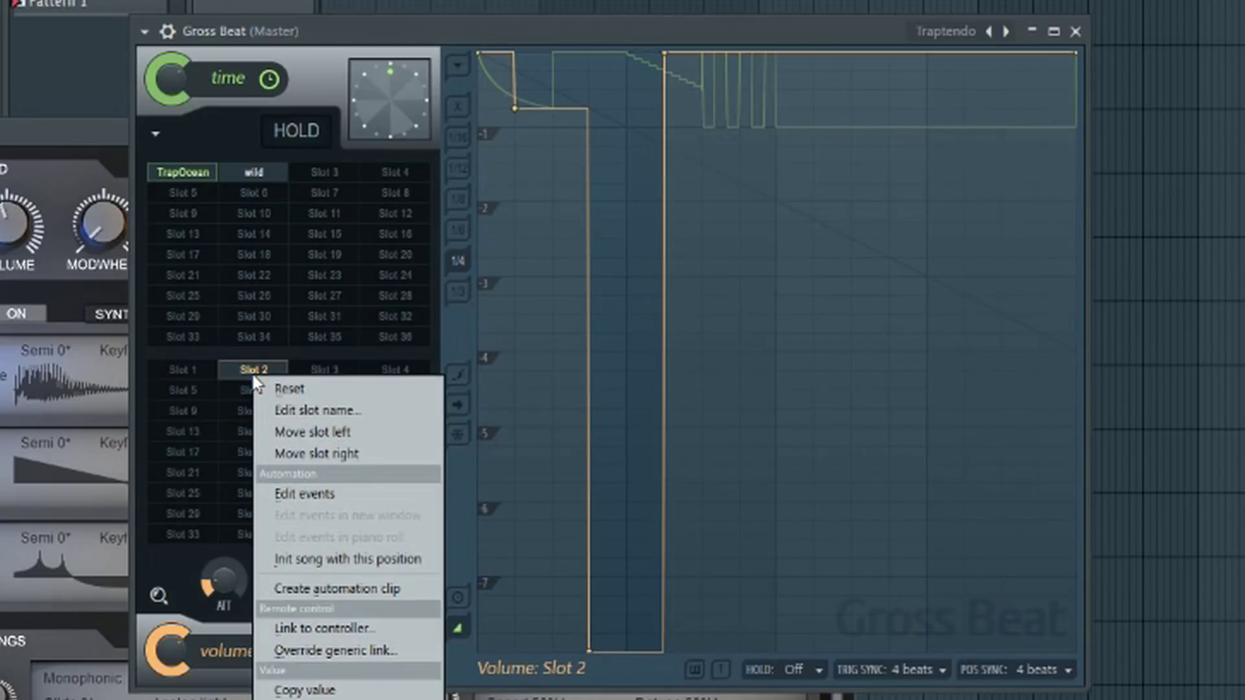
left_click(294, 413)
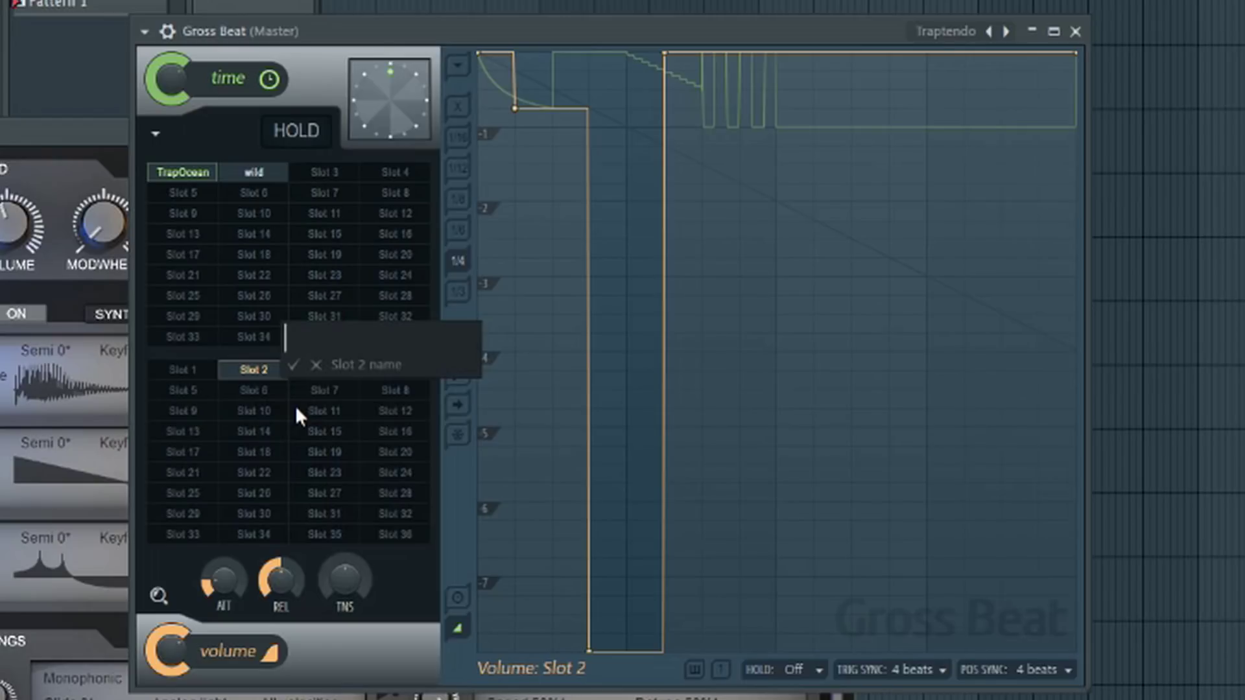
type("Gut")
key("Return")
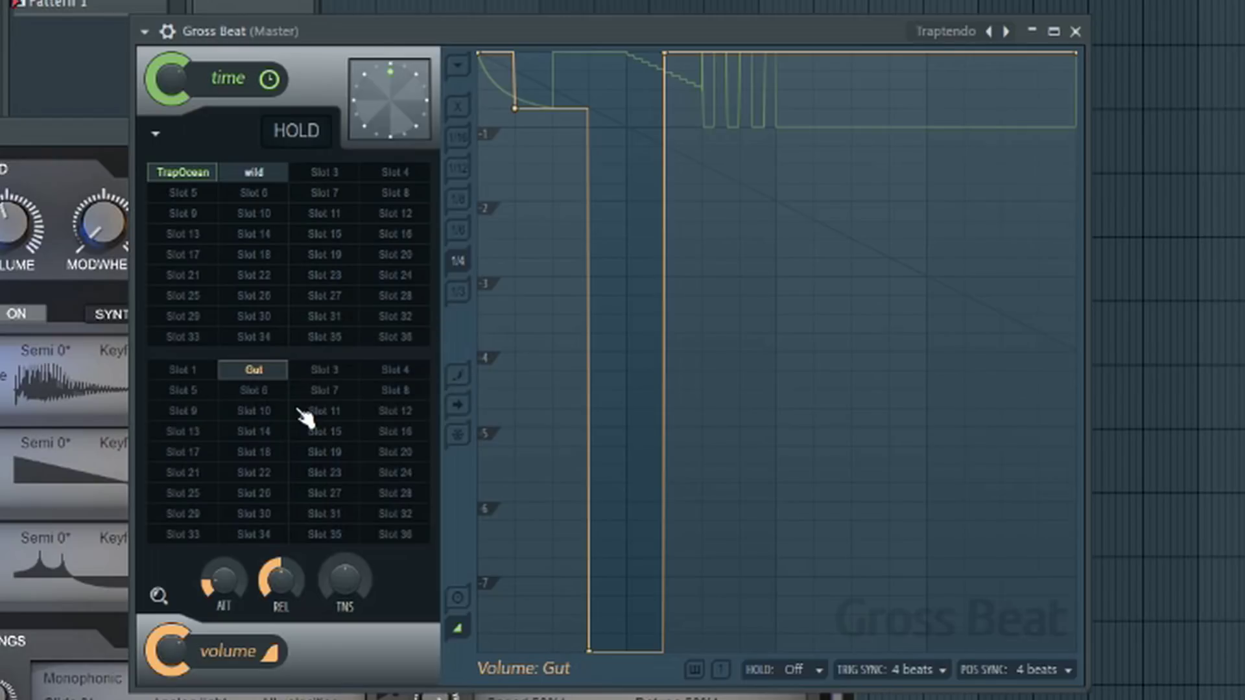